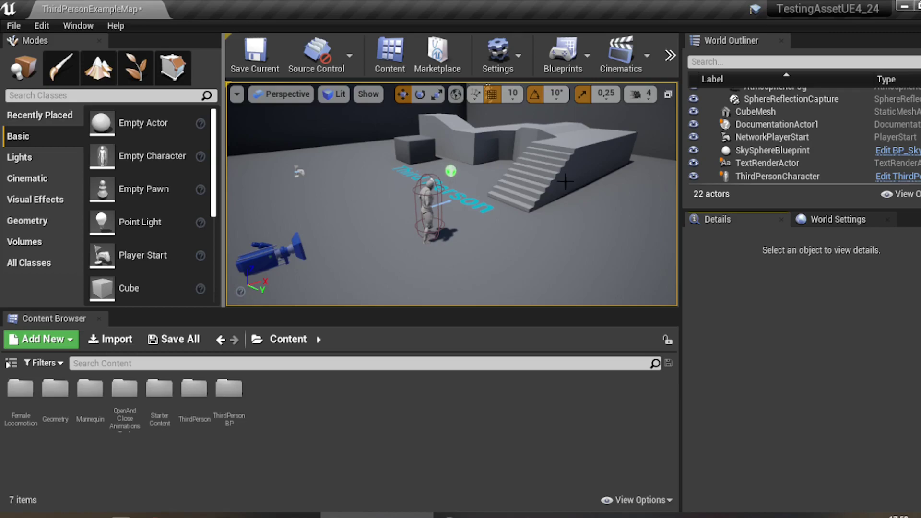
Open the plugin manager and search the installed plugins for "uiws".
left_click(512, 55)
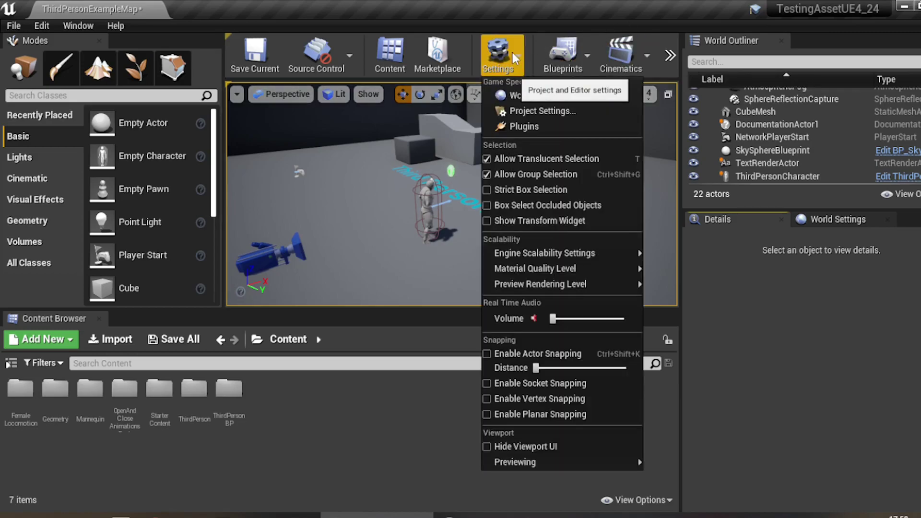
left_click(519, 127)
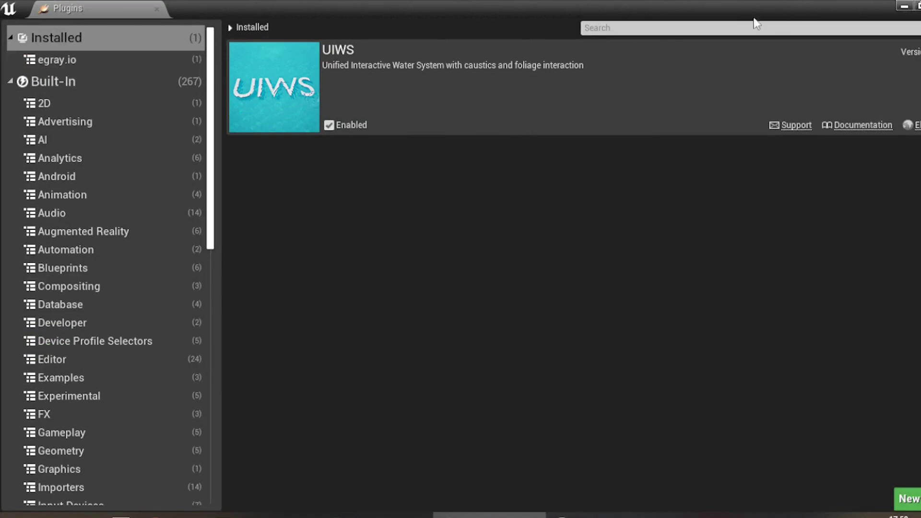
left_click(684, 27)
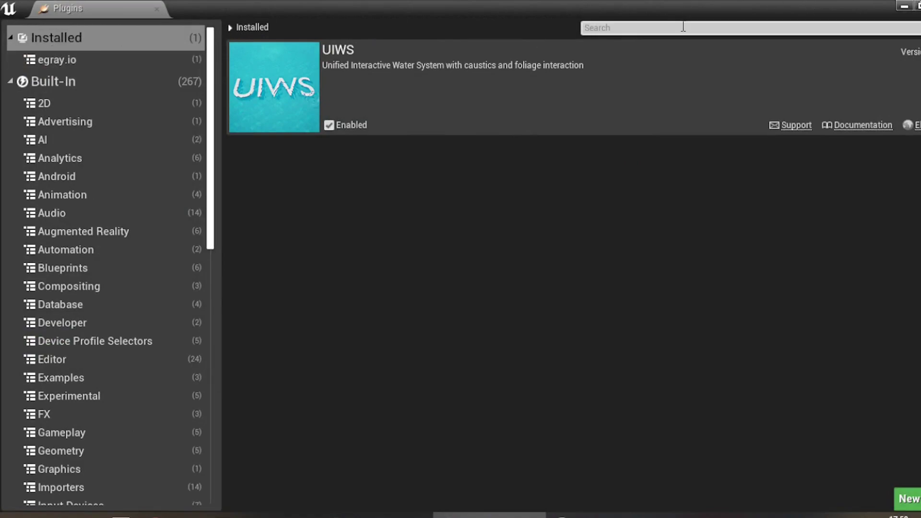
type("uiws")
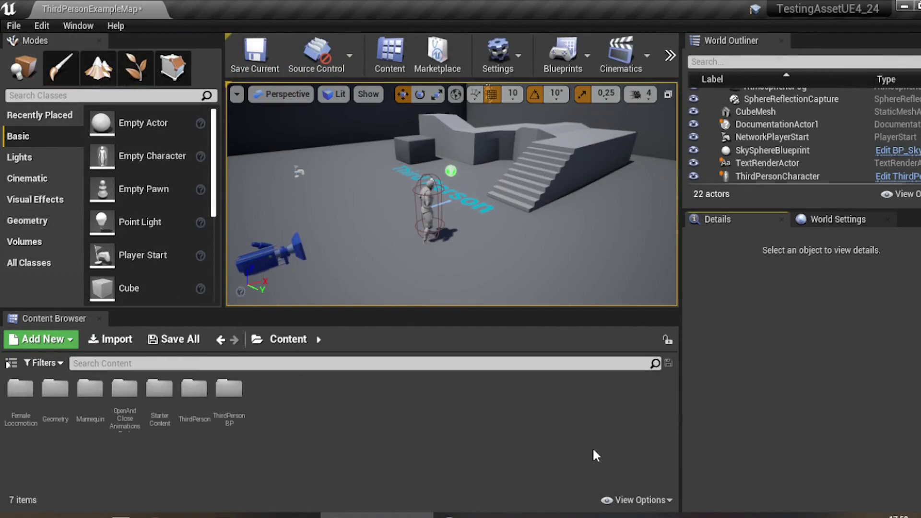
Hide the engine content and plugin content in the Content Browser.
left_click(638, 500)
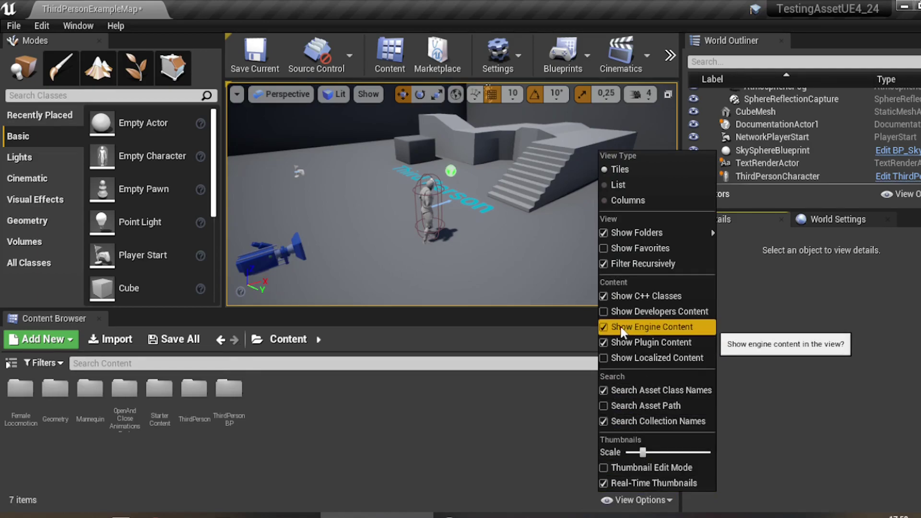
left_click(603, 327)
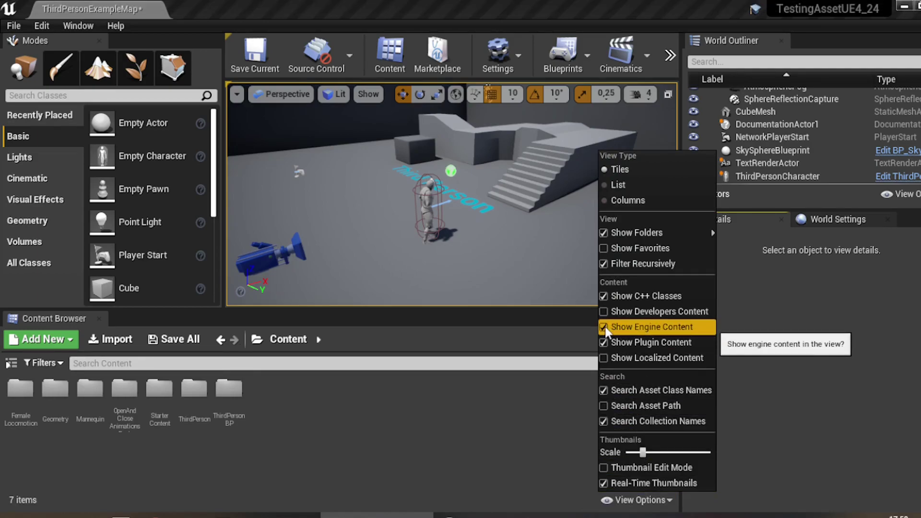
left_click(604, 342)
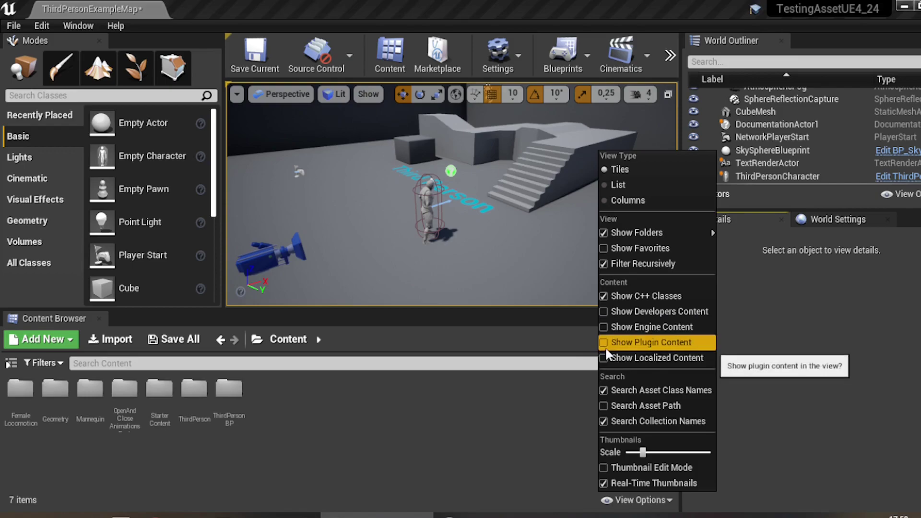
left_click(502, 412)
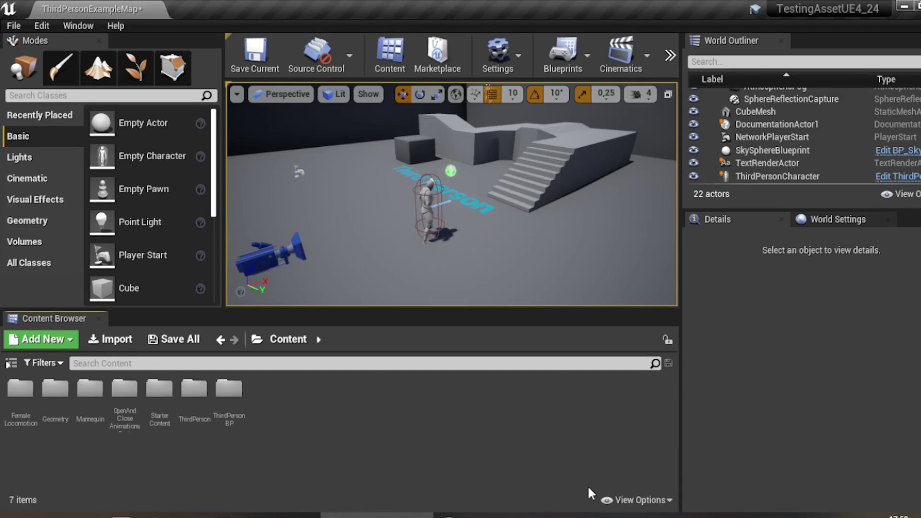
Enable showing both engine content and plugin content in the Content Browser.
left_click(643, 498)
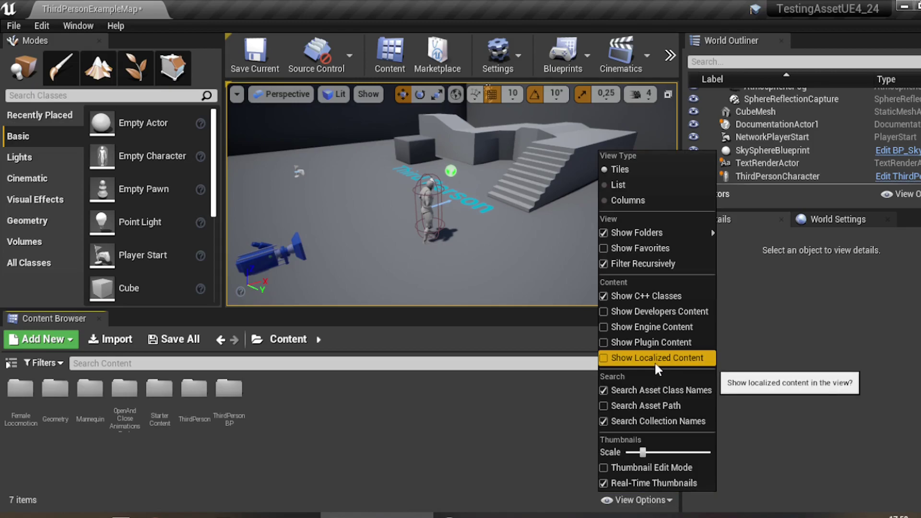
left_click(629, 329)
left_click(638, 500)
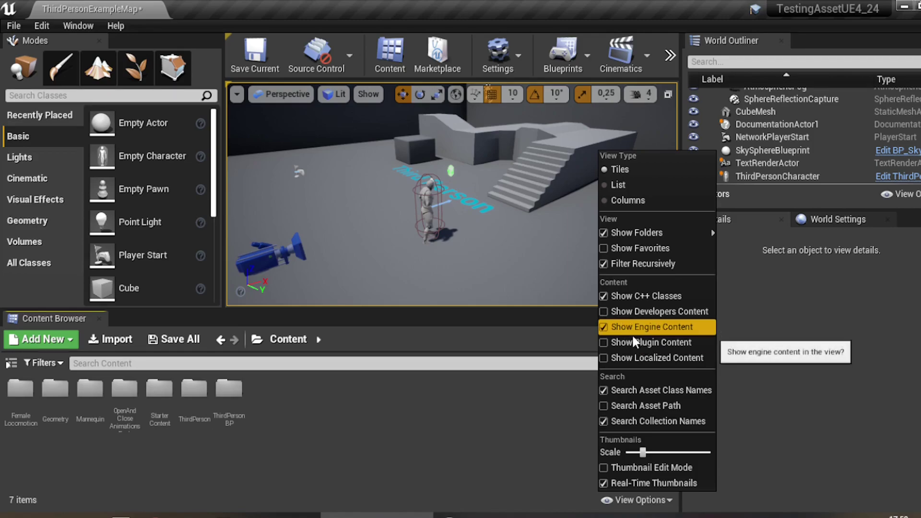
left_click(632, 341)
left_click(634, 500)
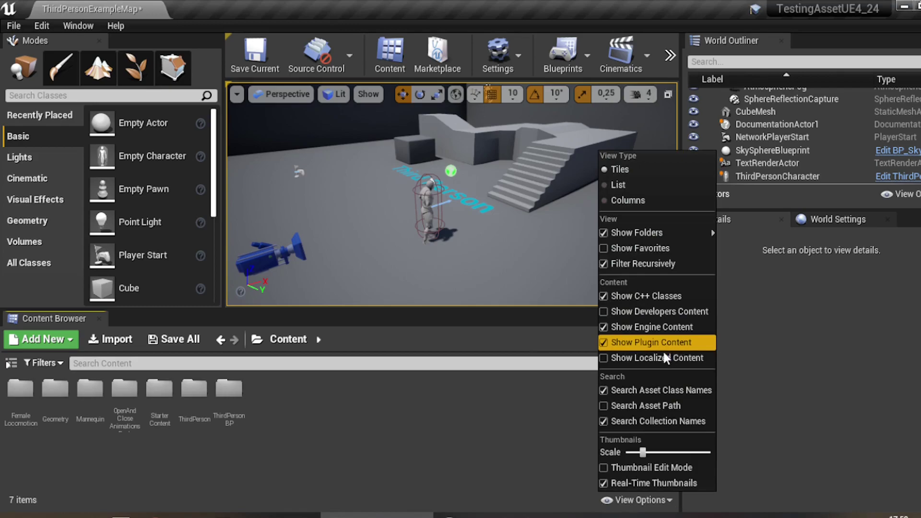
left_click(402, 462)
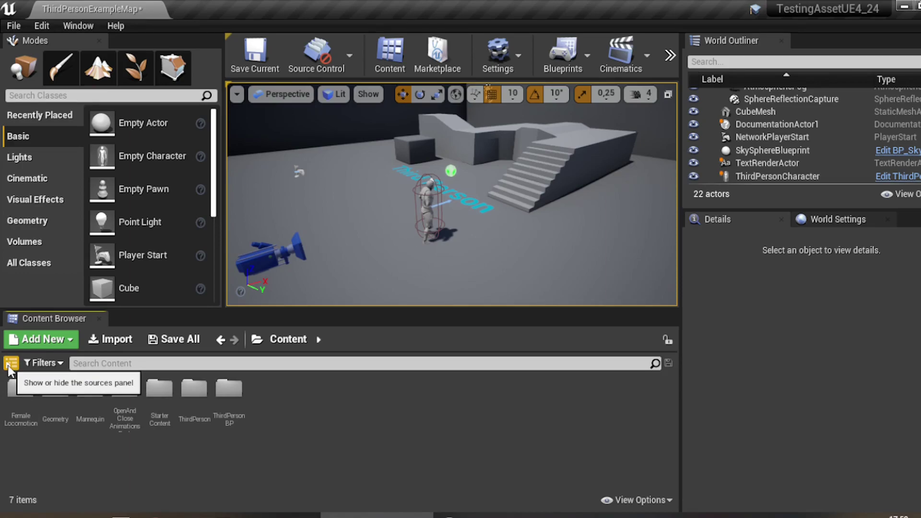
Show the Content Browser's folder sources, filter the paths by "uiws" and open the Materials folder of UIWS Content.
left_click(10, 365)
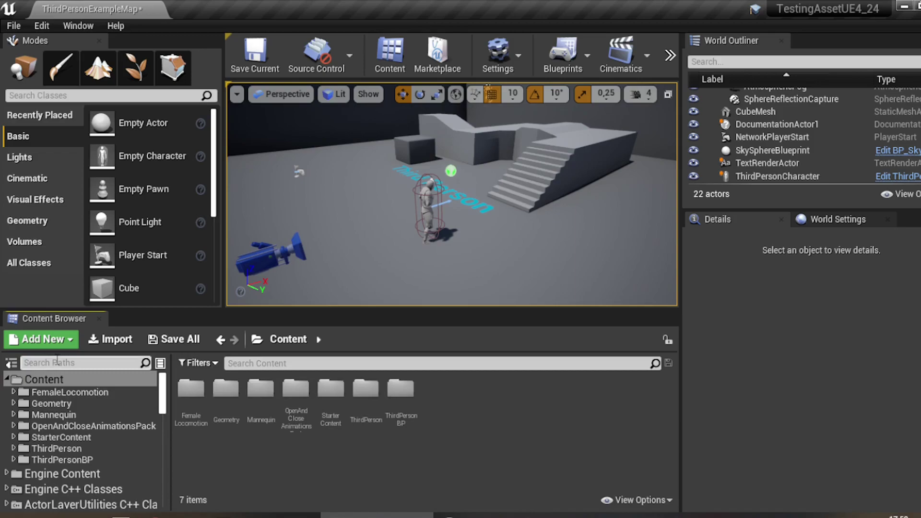
type("ui")
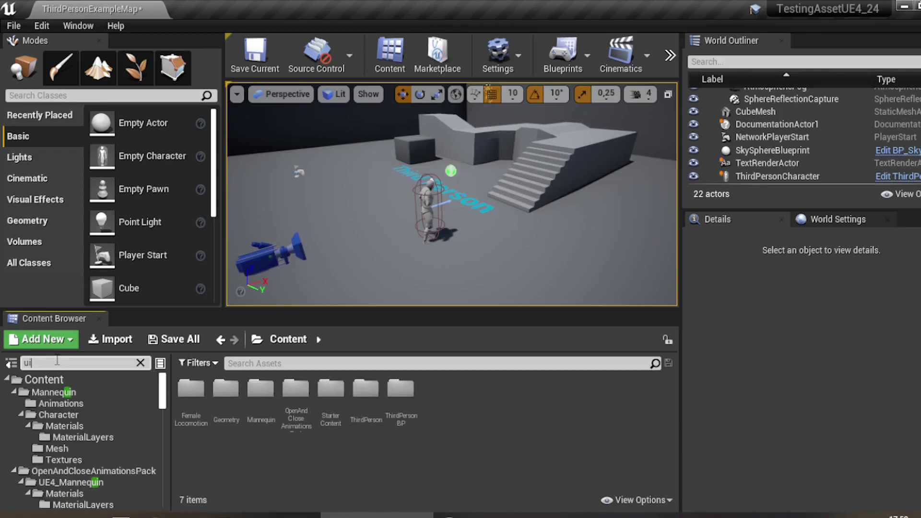
type("ws")
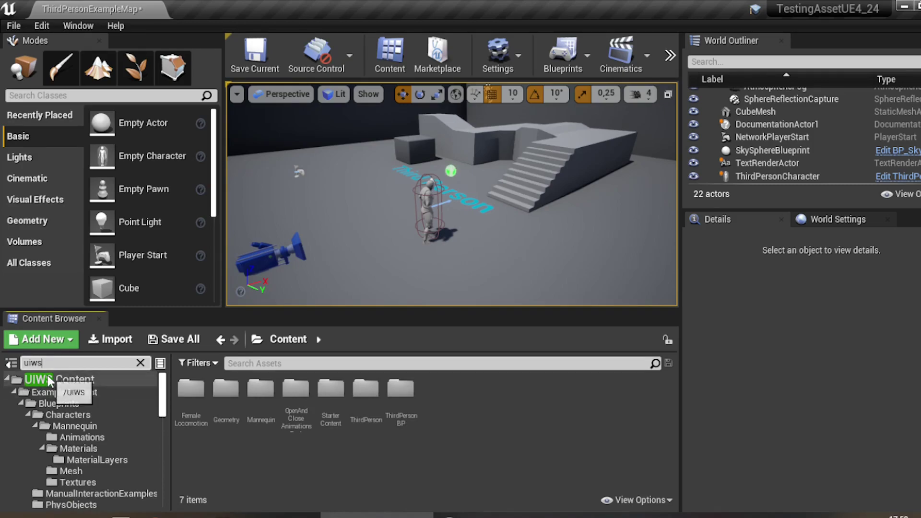
left_click(58, 382)
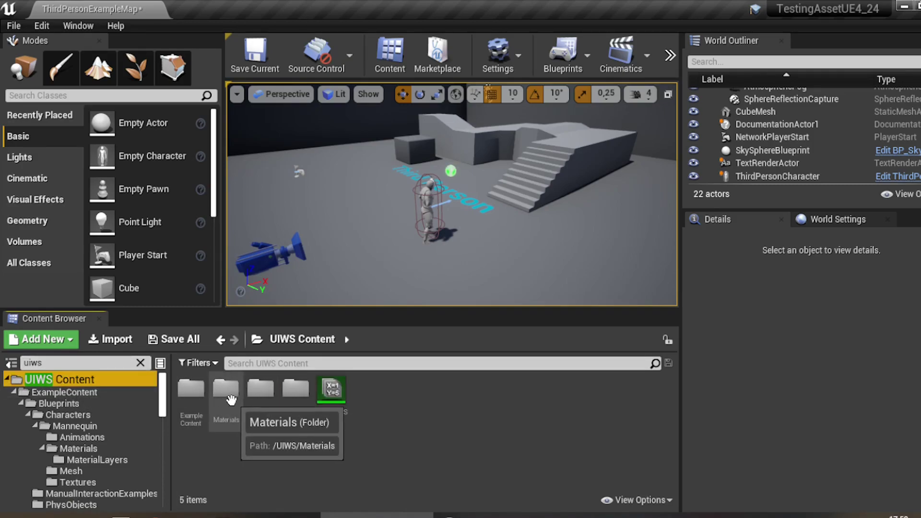
double_click(228, 394)
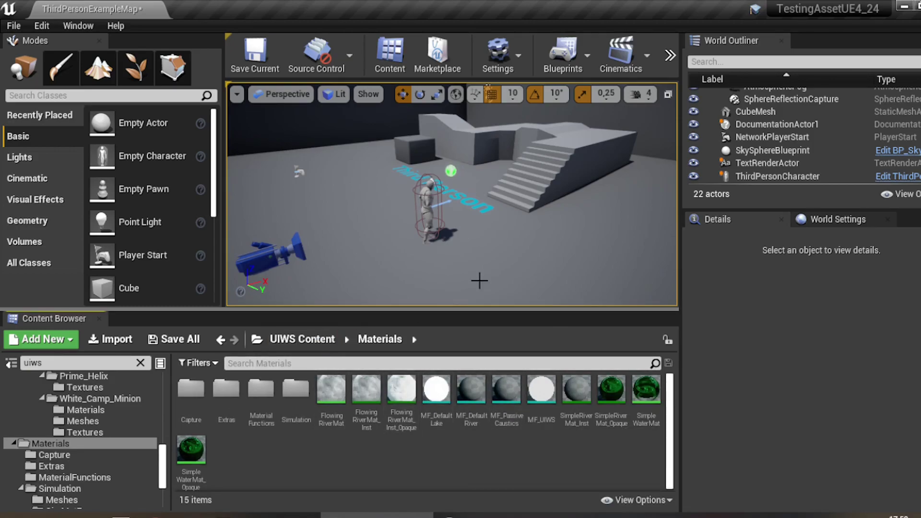
Search the placeable classes for "uiws" and place a UIWS Manager in the level at about X -670, Y -260, Z 590.
key("s")
right_click_drag(506, 219, 351, 237)
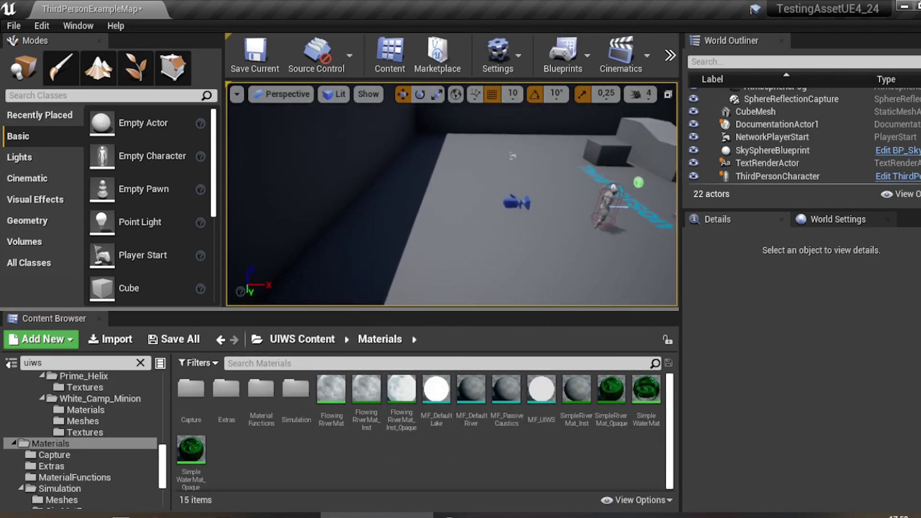
left_click_drag(451, 274, 494, 206)
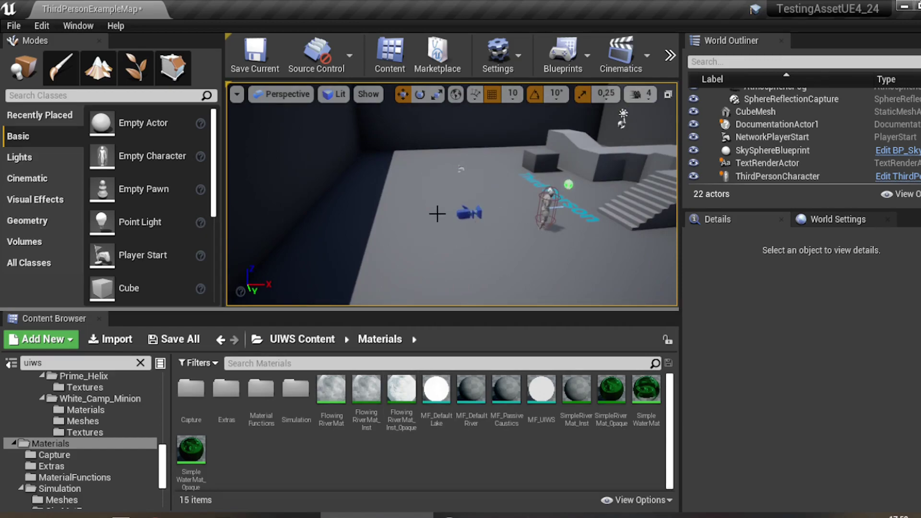
right_click_drag(417, 236, 475, 190)
key("w")
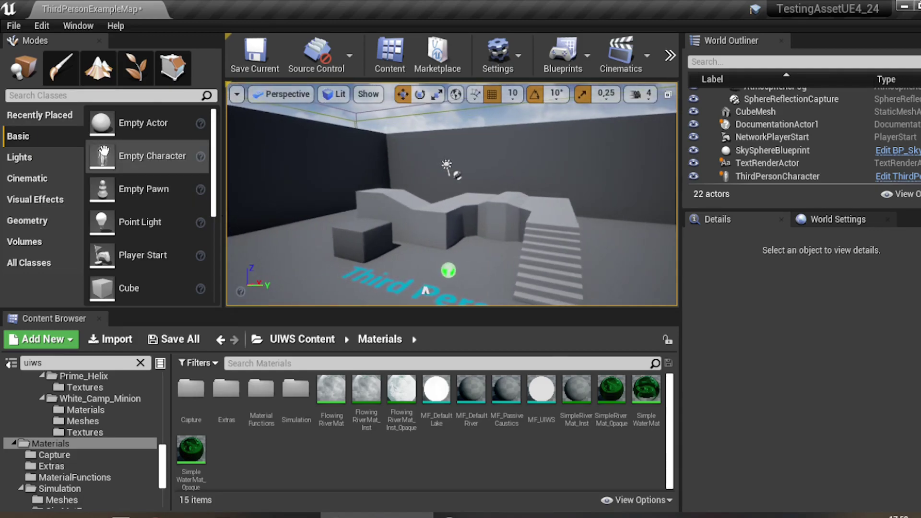
left_click(95, 99)
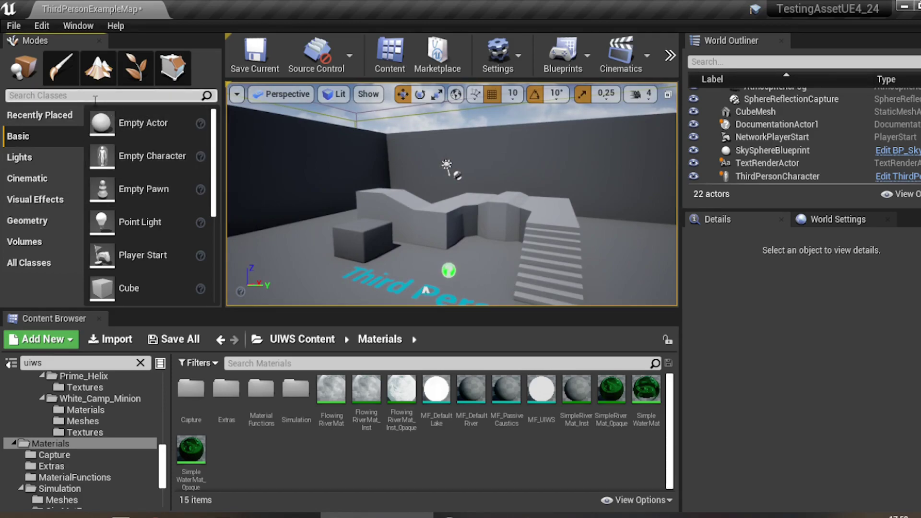
type("uiws")
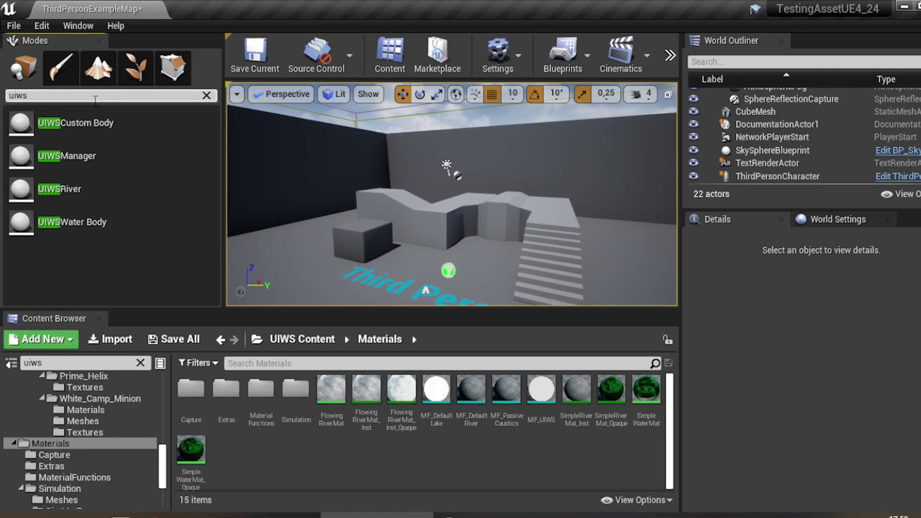
right_click_drag(471, 230, 340, 247)
right_click_drag(489, 218, 488, 231)
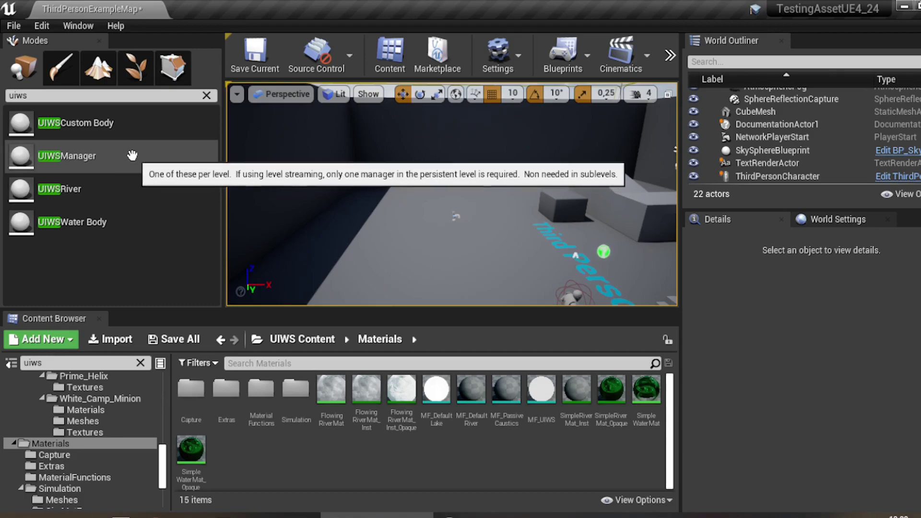
left_click_drag(71, 160, 521, 103)
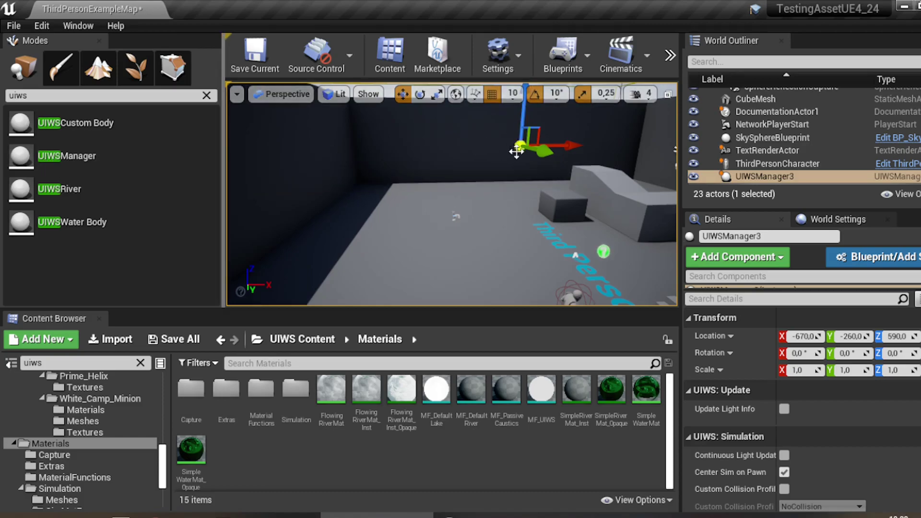
Place a UIWS Water Body over the floor near the player character at about X -1510, Y -570, Z 170.
scroll(456, 196, "down", 2)
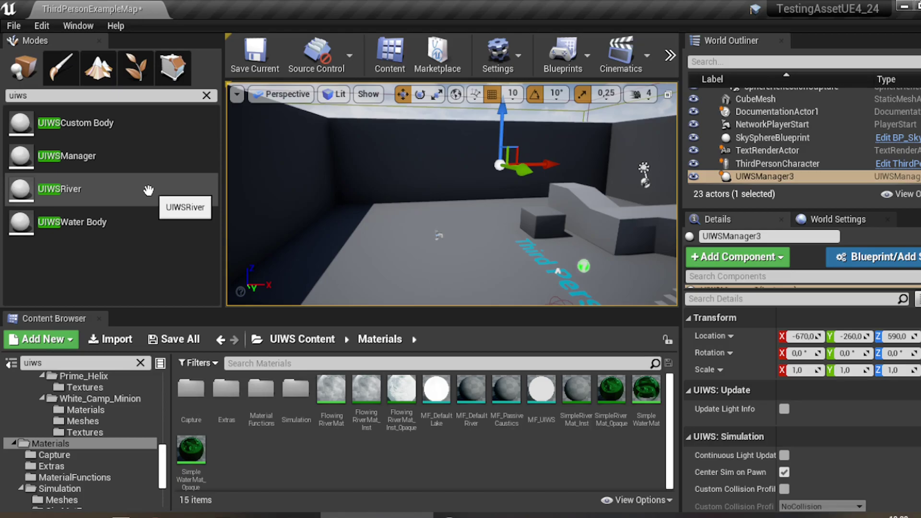
right_click_drag(549, 164, 539, 164)
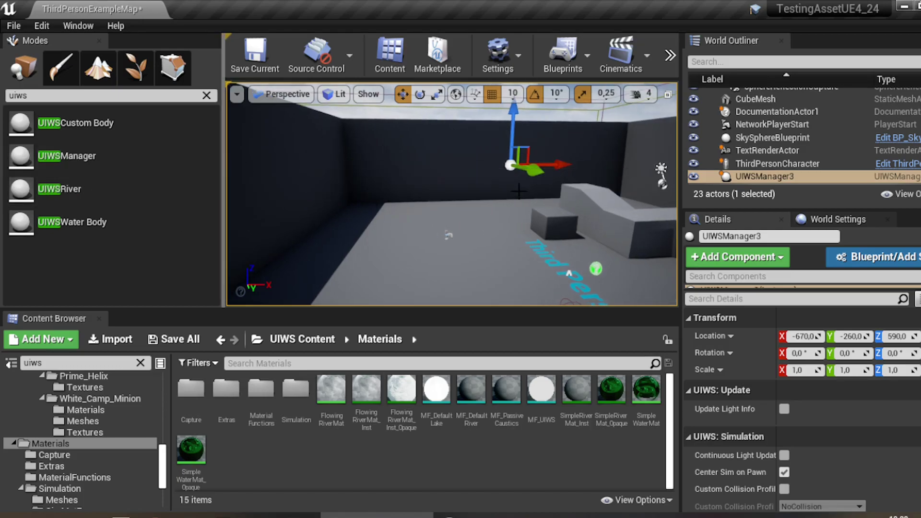
right_click_drag(545, 198, 507, 213)
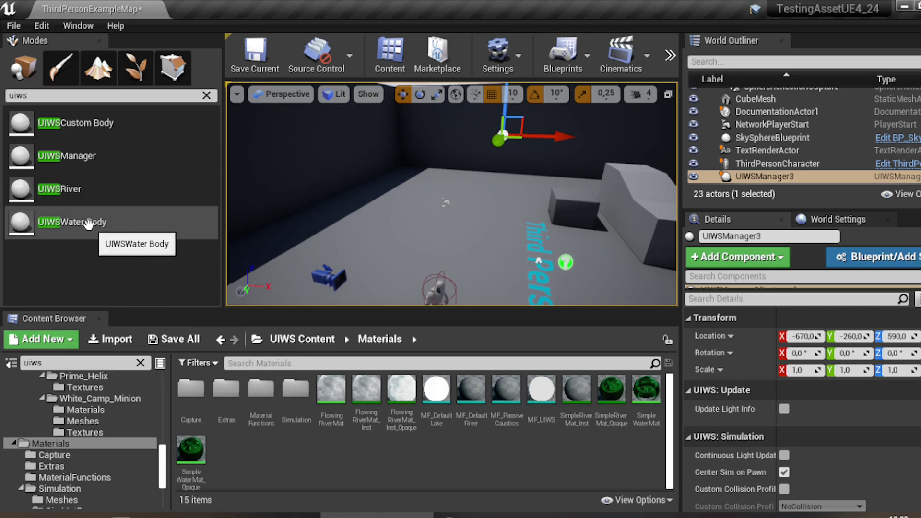
left_click_drag(73, 223, 382, 157)
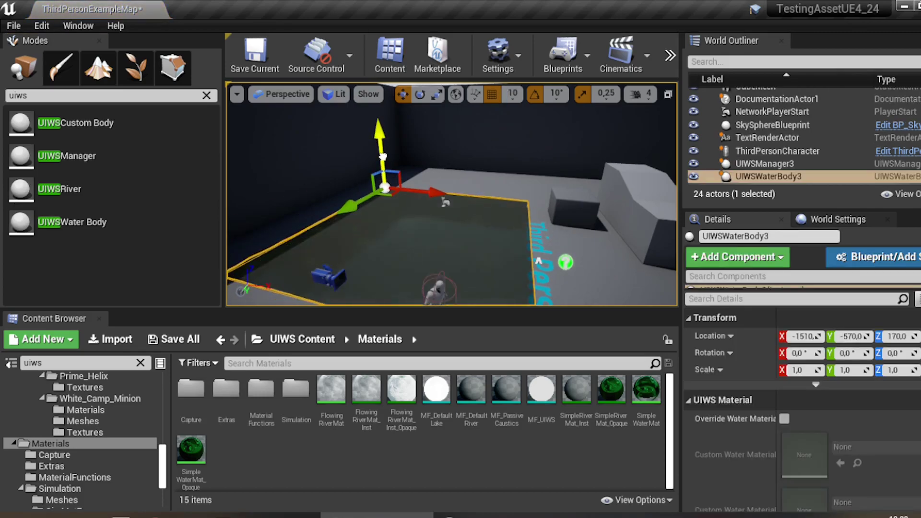
right_click_drag(520, 201, 439, 235)
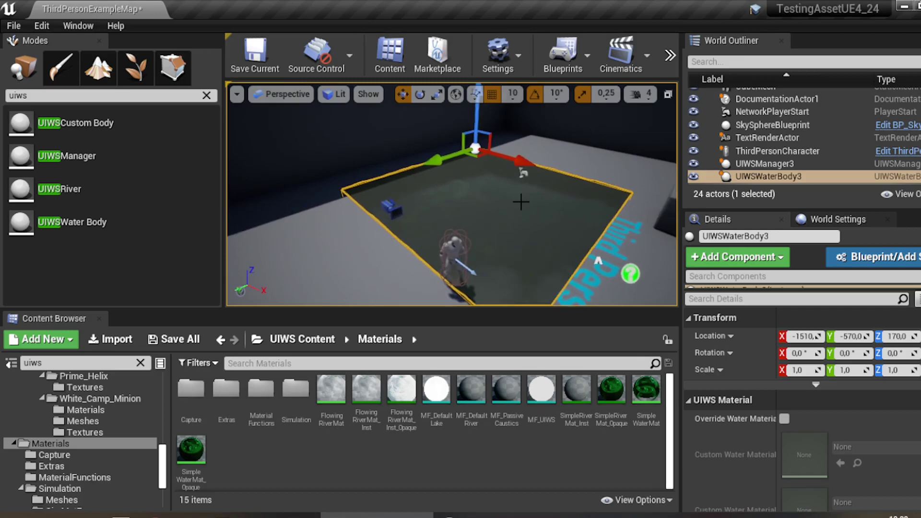
Play the level in a standalone game window and run the character in and out of the water to test its interaction.
left_click(670, 55)
left_click(678, 122)
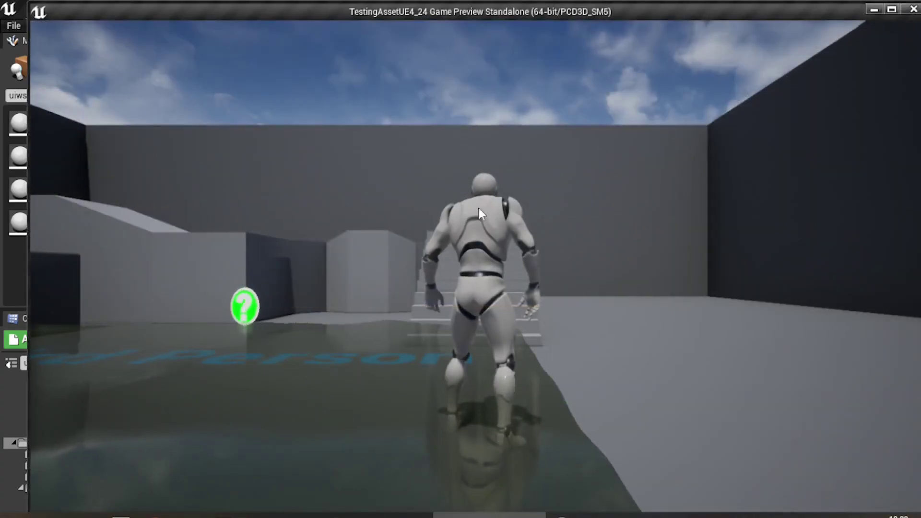
key("w")
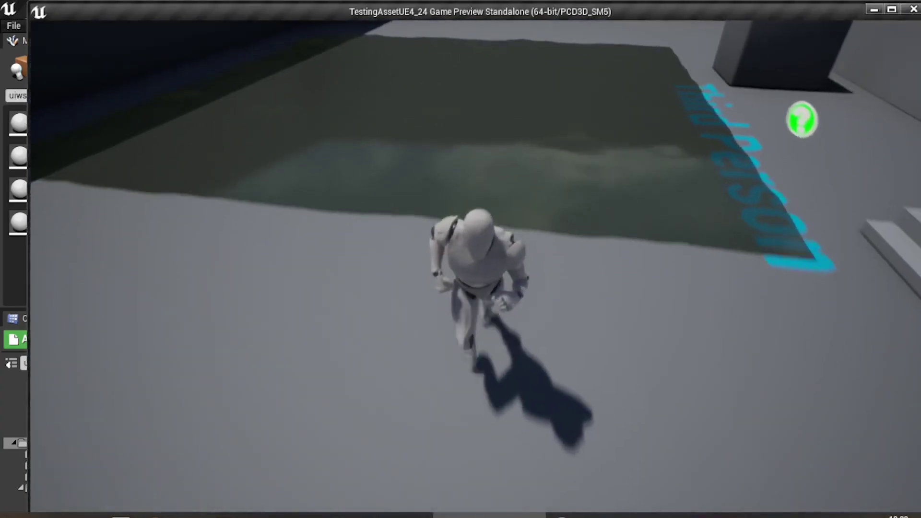
key("d")
key("w")
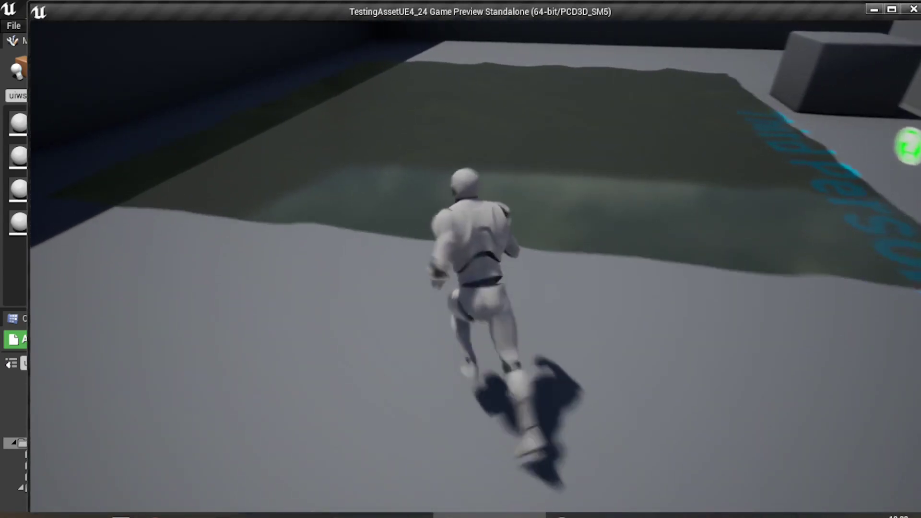
key("s")
key("w")
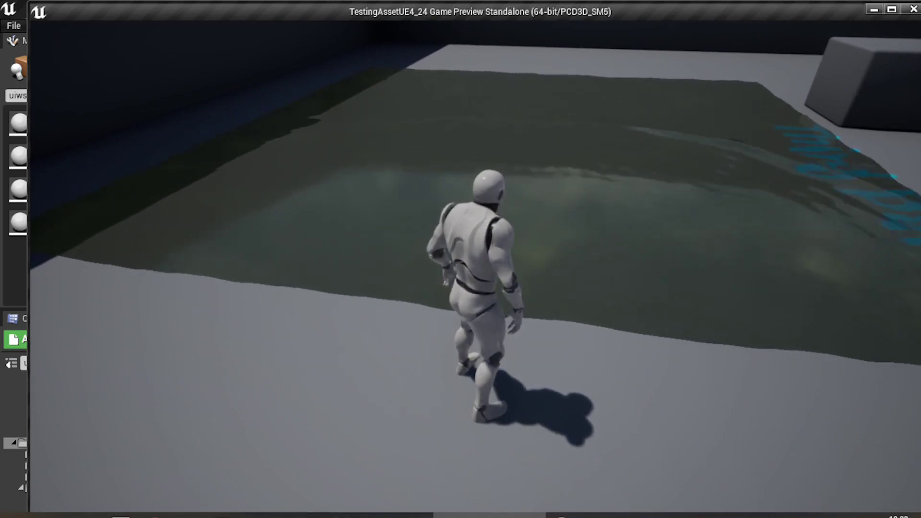
key("w")
key("w")
key("w")
key("w")
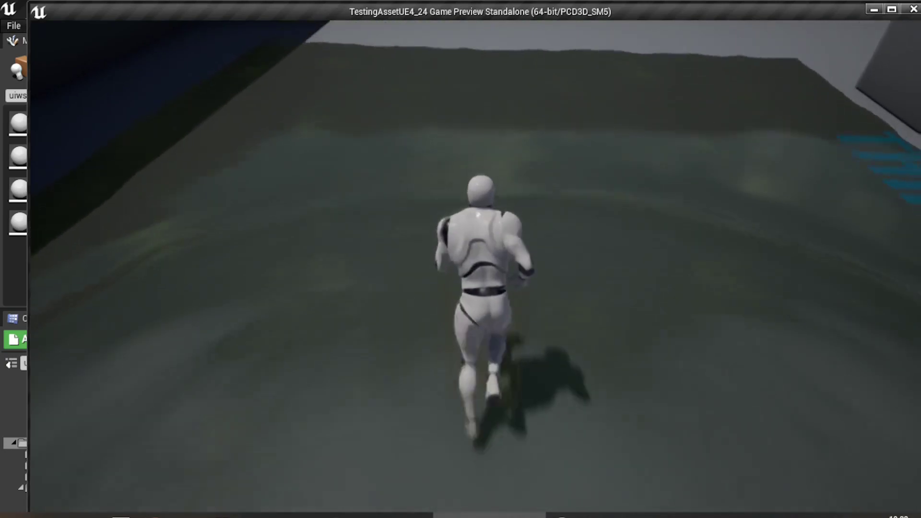
key("s")
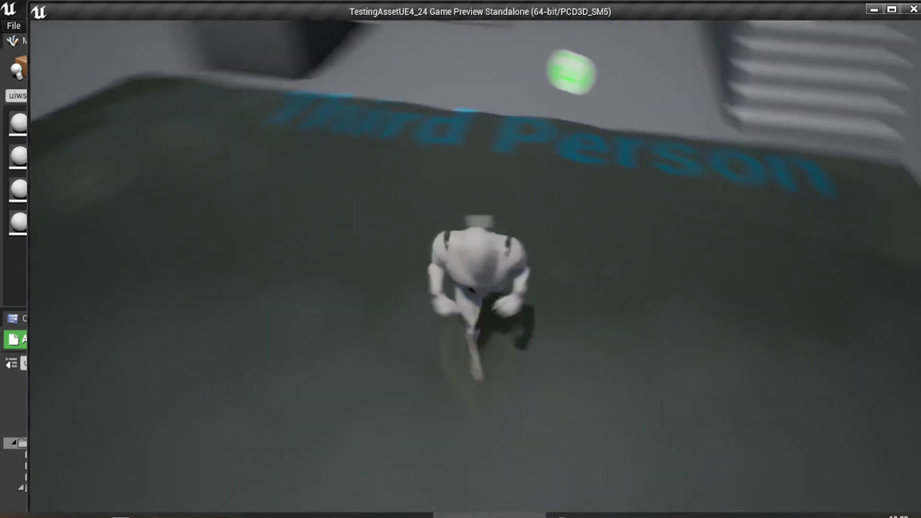
key("d")
key("w")
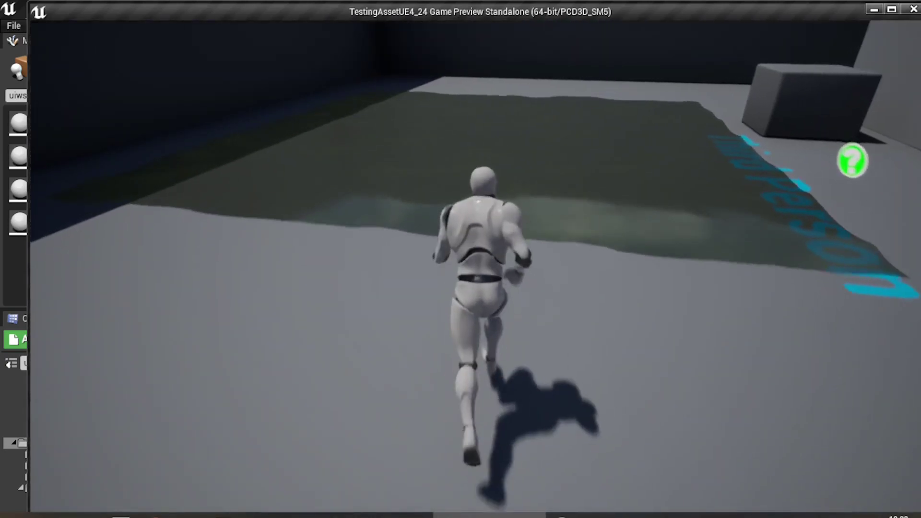
Run the character back through the water once more and end the standalone play session.
key("w")
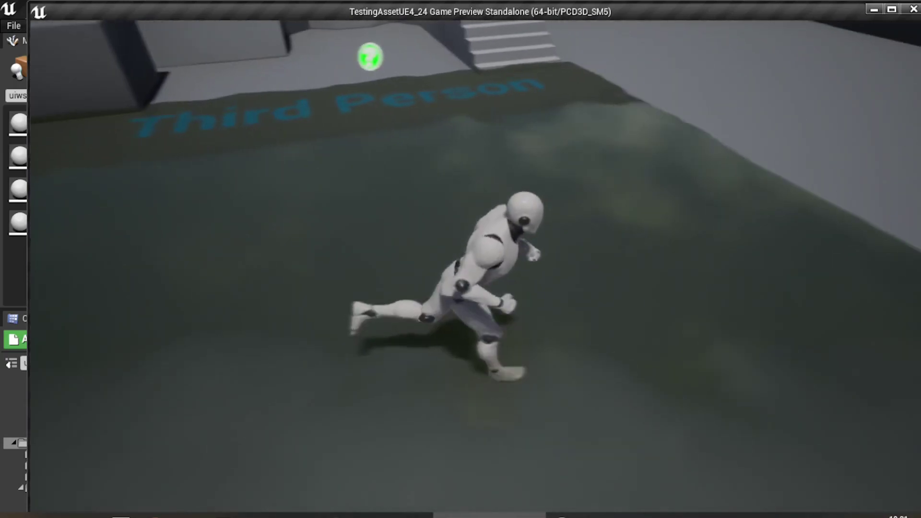
key("Escape")
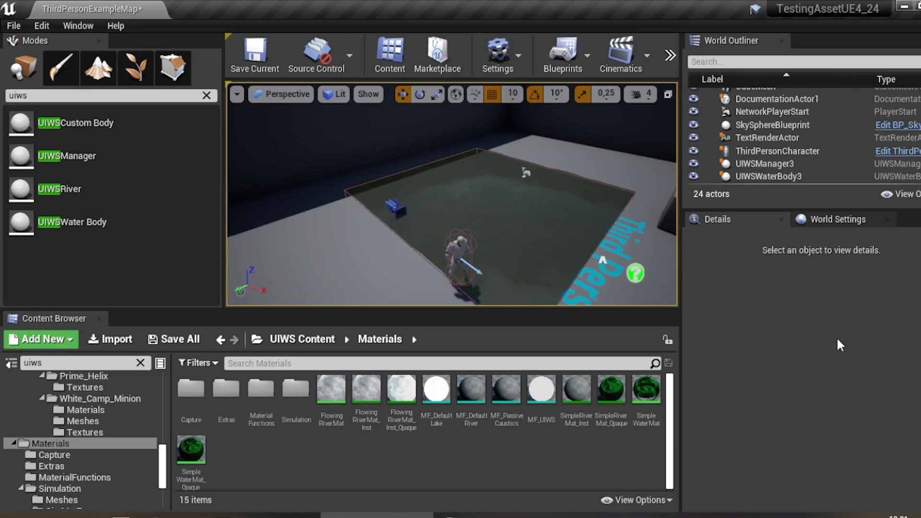
Open the ThirdPersonCharacter blueprint from the level's actor list and select its inherited Mesh component.
right_click_drag(473, 233, 542, 252)
right_click_drag(454, 191, 458, 222)
right_click_drag(540, 232, 540, 230)
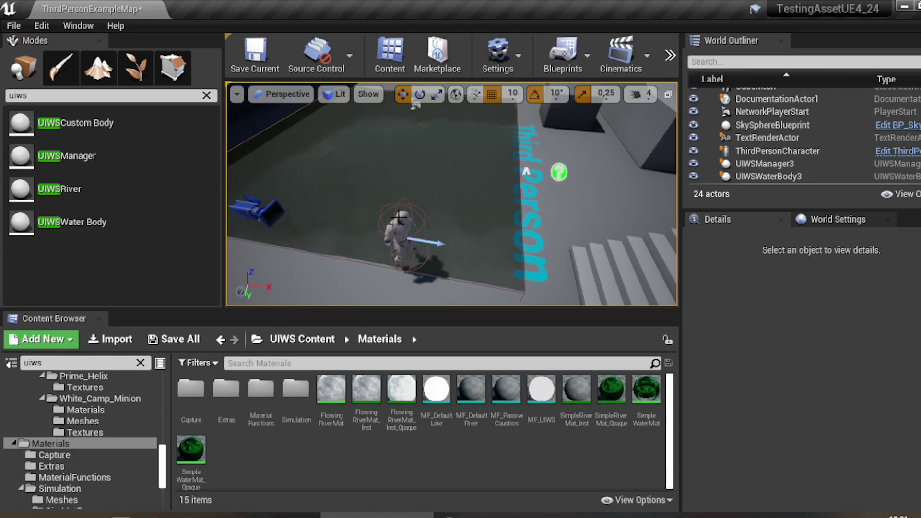
left_click(777, 150)
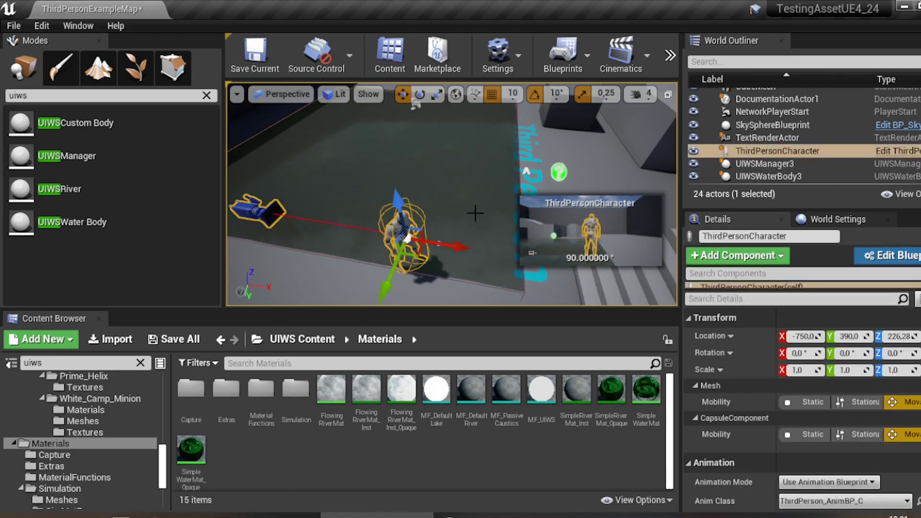
left_click(899, 152)
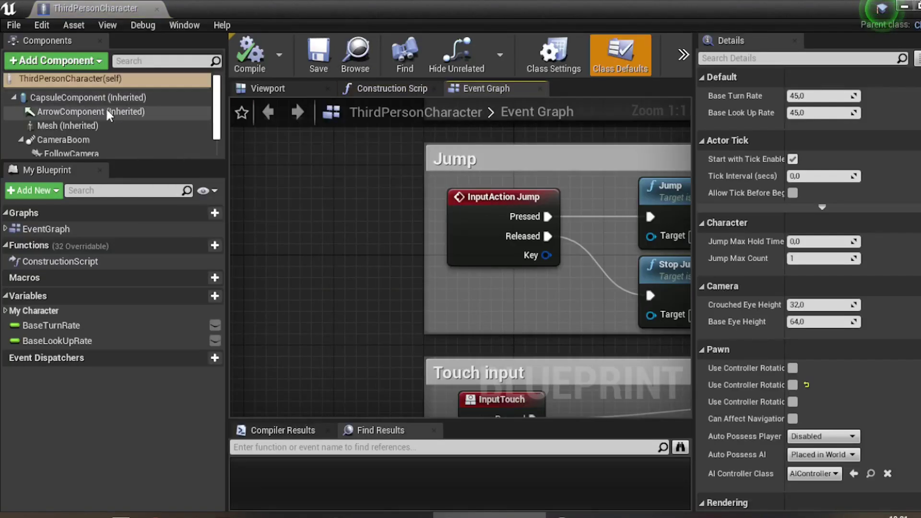
left_click(67, 124)
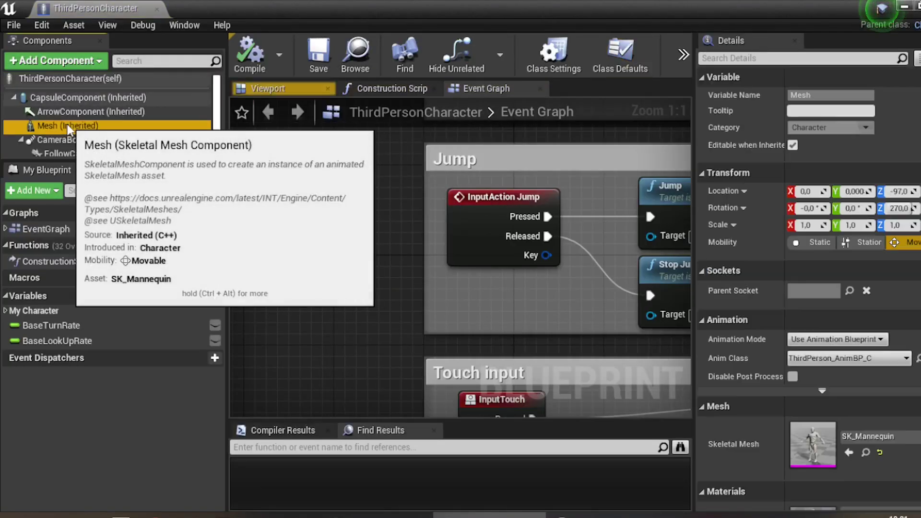
Look through the Mesh component's physics, collision, materials, rendering and event properties for the custom depth setting.
scroll(912, 209, "down", 20)
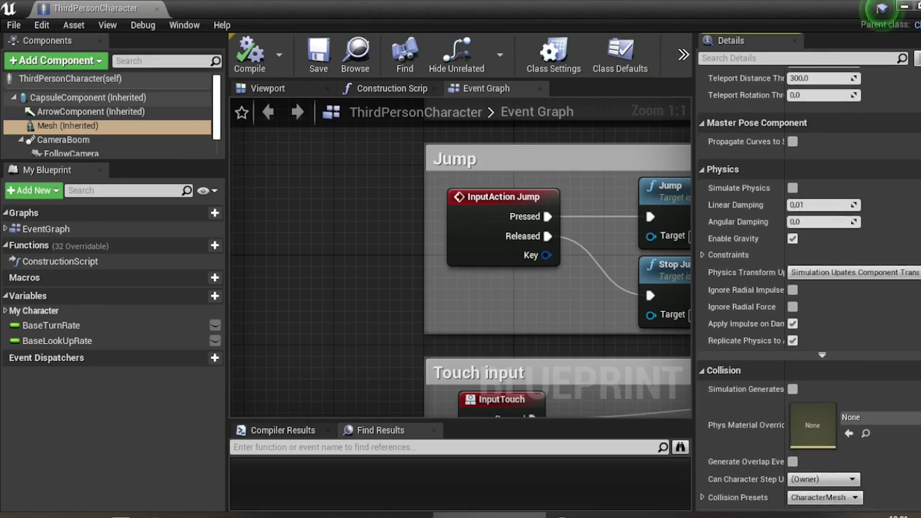
scroll(810, 269, "down", 10)
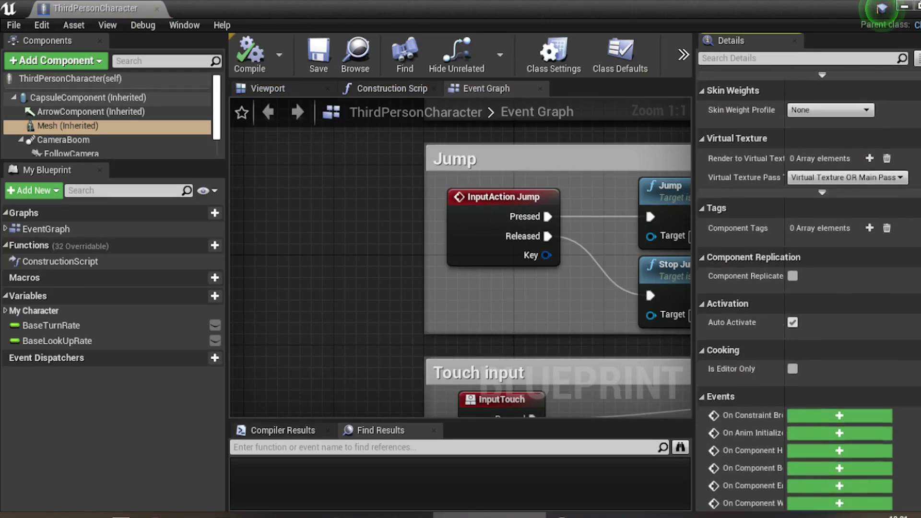
scroll(810, 268, "up", 6)
scroll(810, 269, "up", 8)
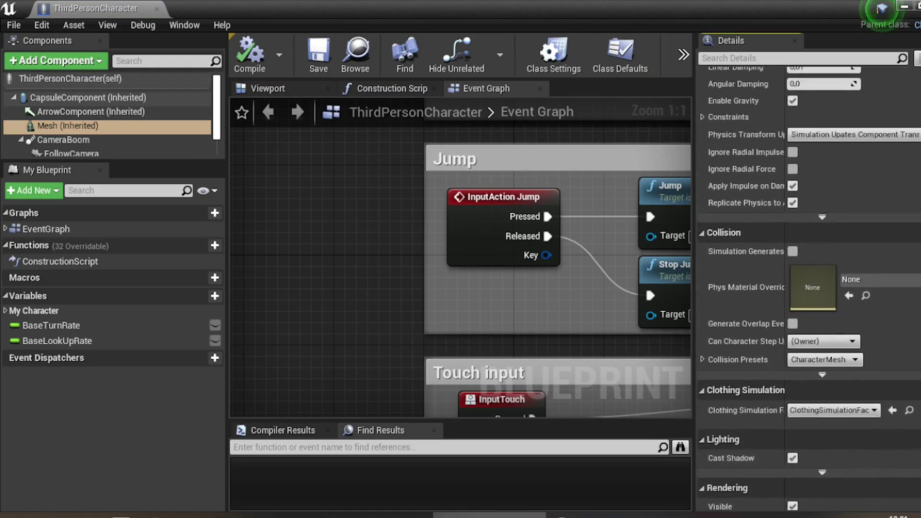
scroll(808, 288, "up", 6)
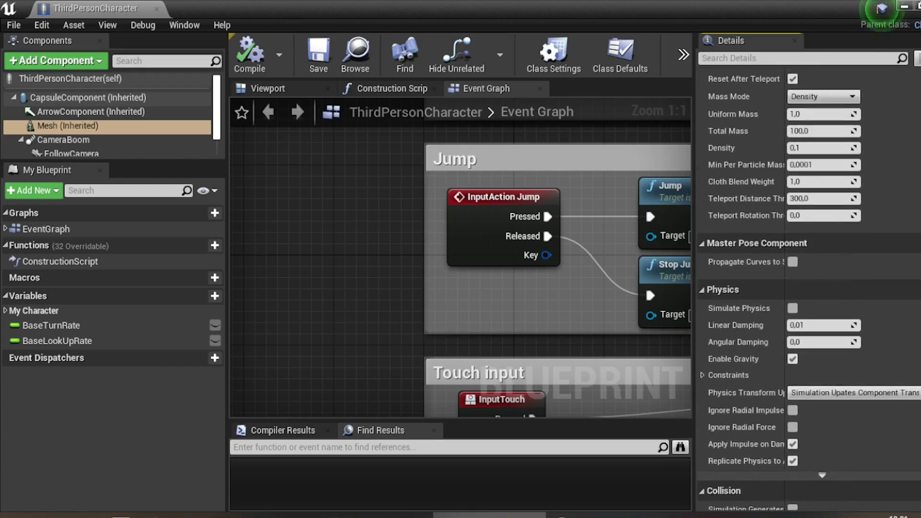
scroll(809, 288, "up", 2)
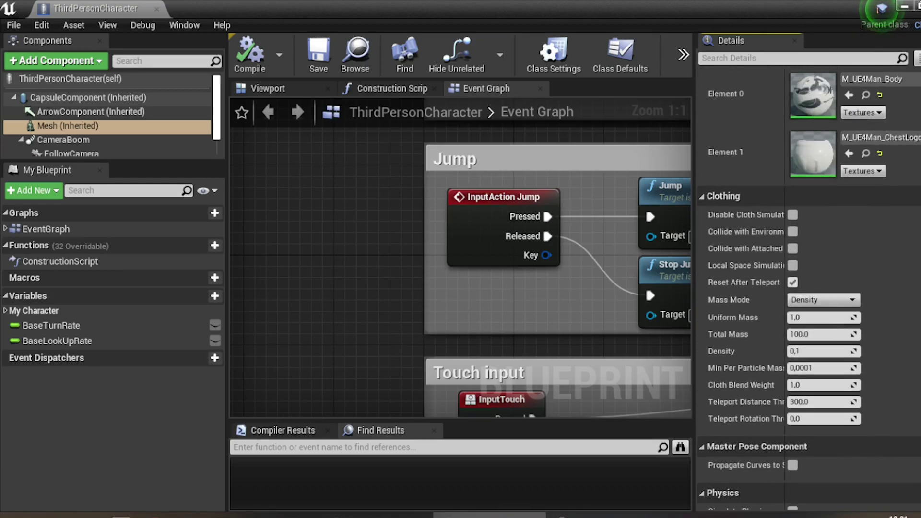
scroll(911, 178, "up", 7)
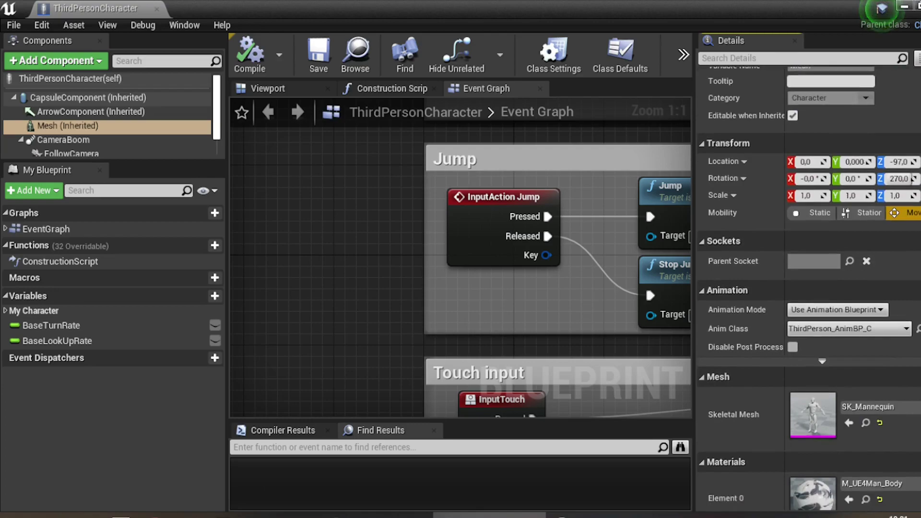
scroll(911, 179, "down", 15)
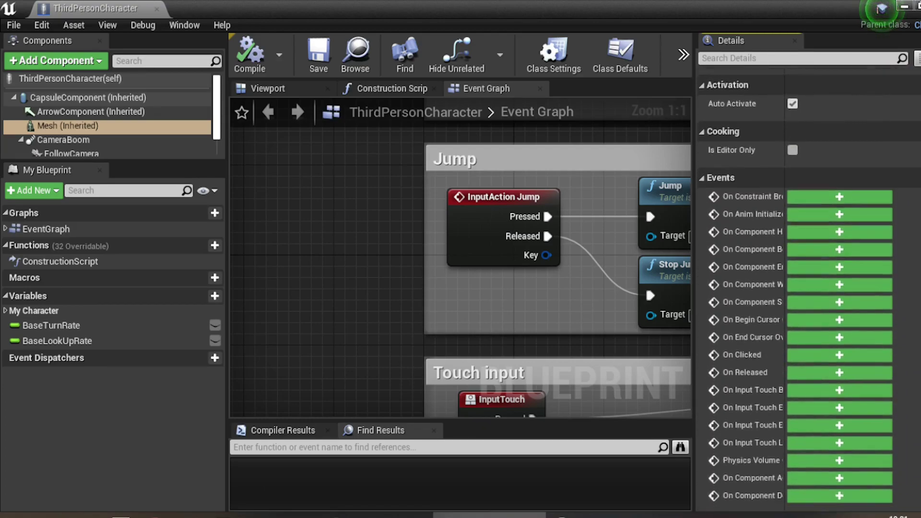
scroll(808, 288, "down", 3)
scroll(809, 287, "up", 1)
scroll(809, 288, "down", 1)
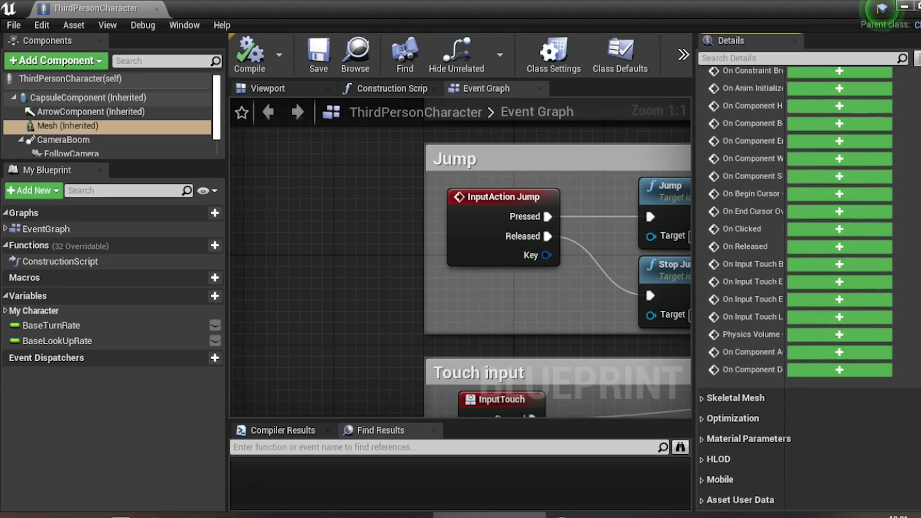
Expand the Mesh's Optimization, Material Parameters and advanced Physics properties and examine them for the custom depth setting.
left_click(701, 417)
scroll(718, 410, "down", 3)
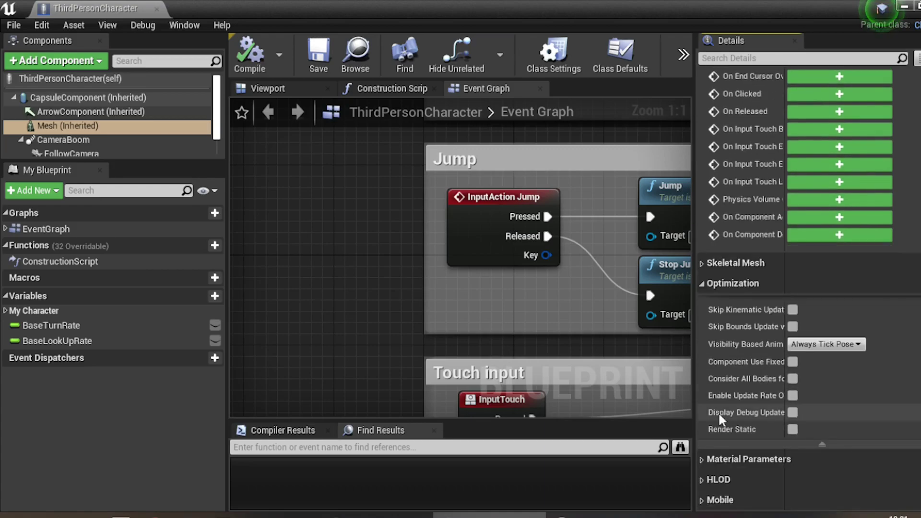
scroll(763, 438, "down", 1)
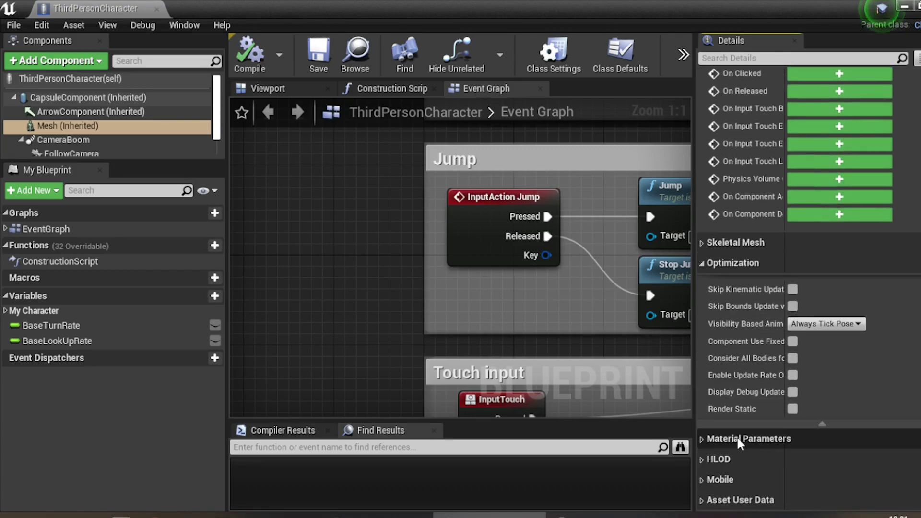
left_click(707, 437)
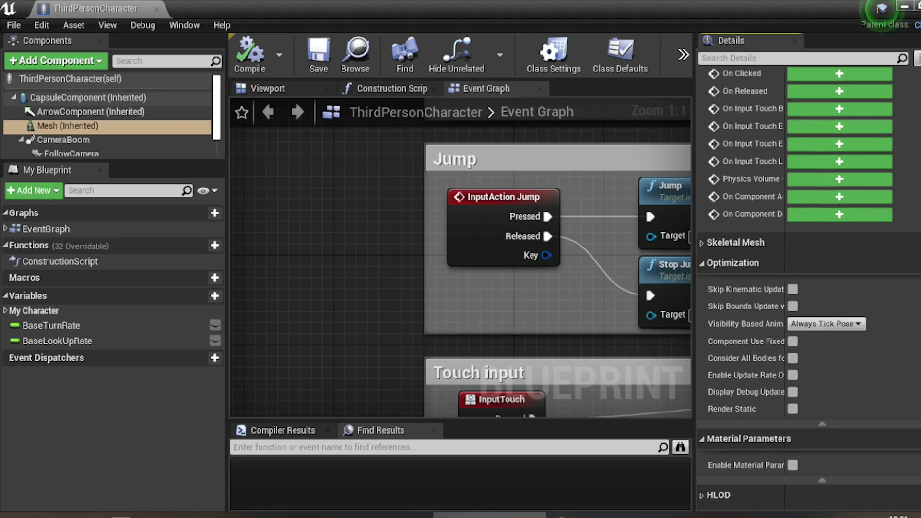
scroll(809, 287, "up", 15)
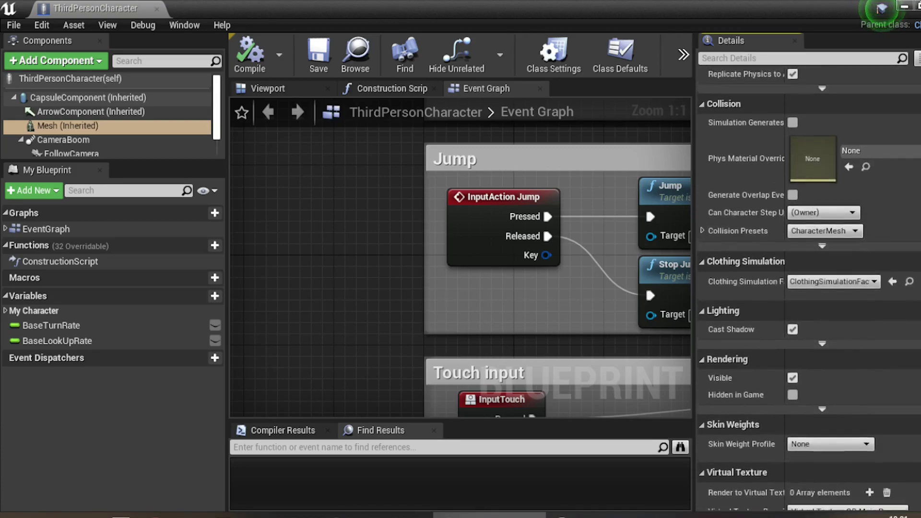
scroll(809, 287, "up", 2)
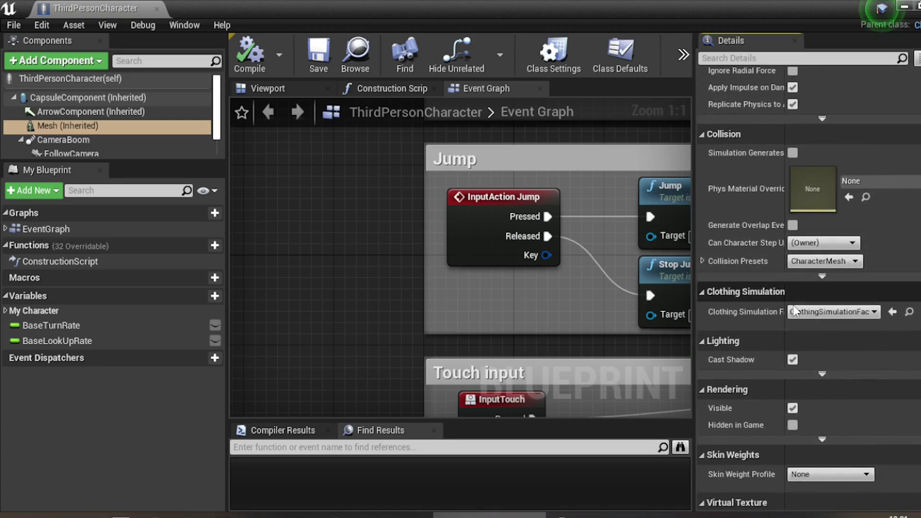
left_click(821, 115)
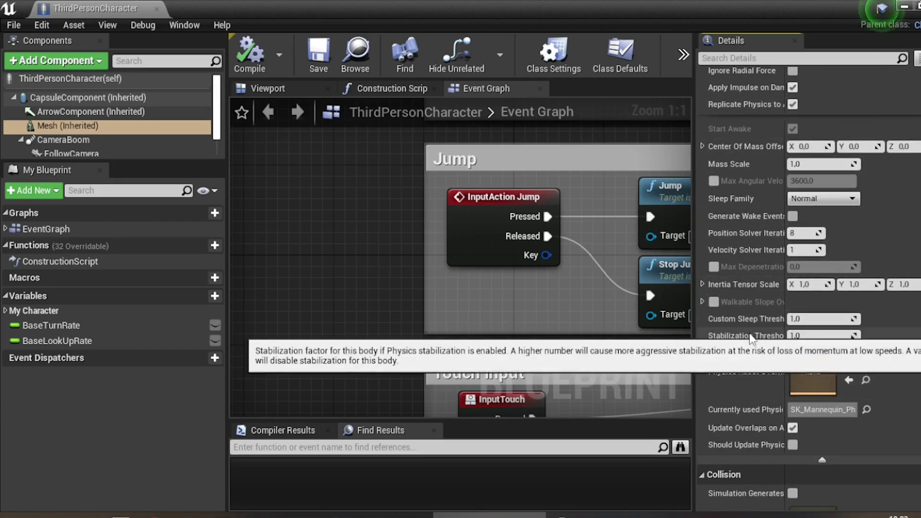
scroll(751, 341, "up", 1)
scroll(752, 340, "up", 7)
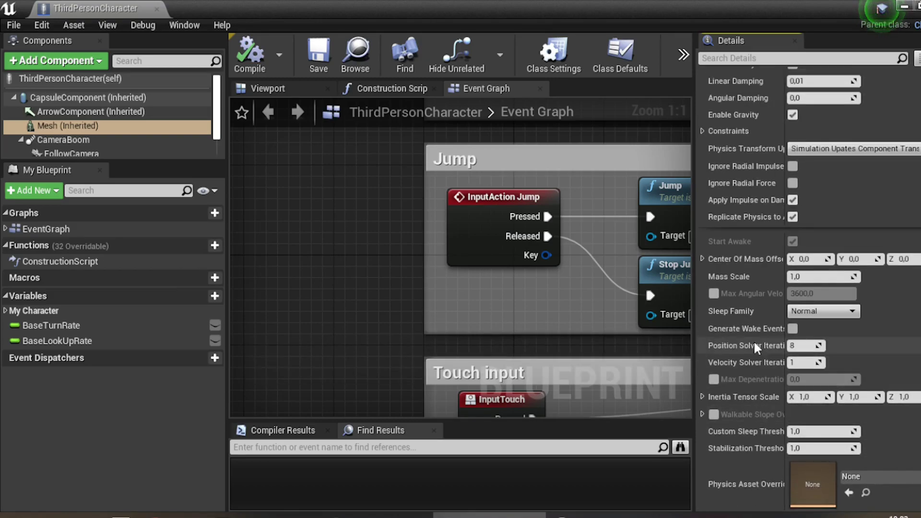
scroll(756, 281, "up", 5)
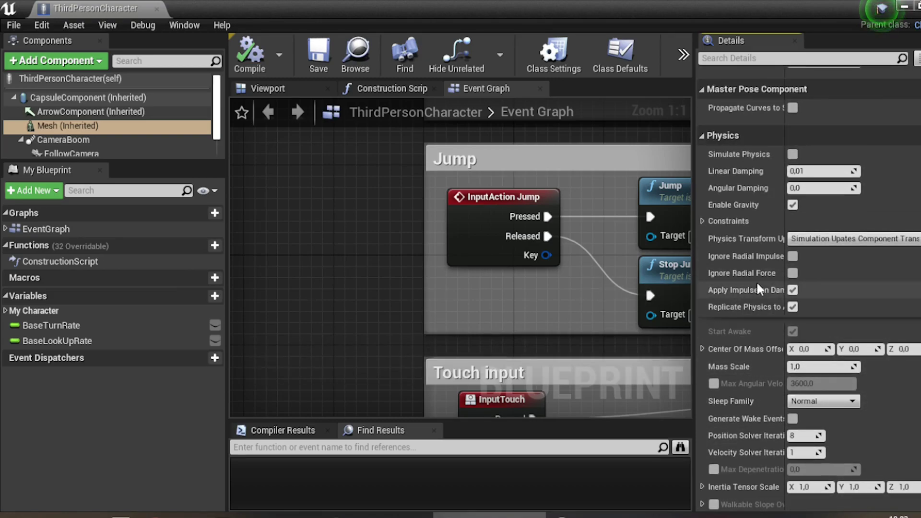
Filter the Mesh component's properties by "custom" and enable Render CustomDepth Pass.
left_click(767, 57)
type("re")
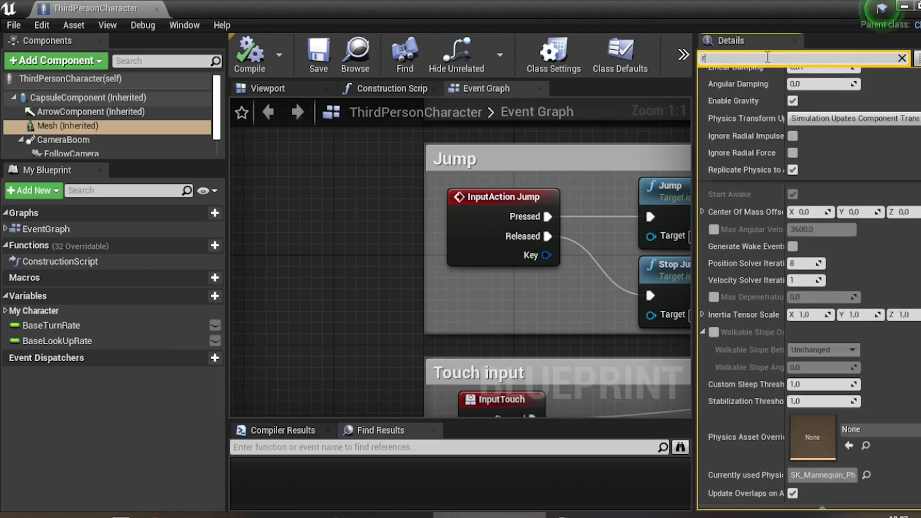
key("BackSpace")
key("BackSpace")
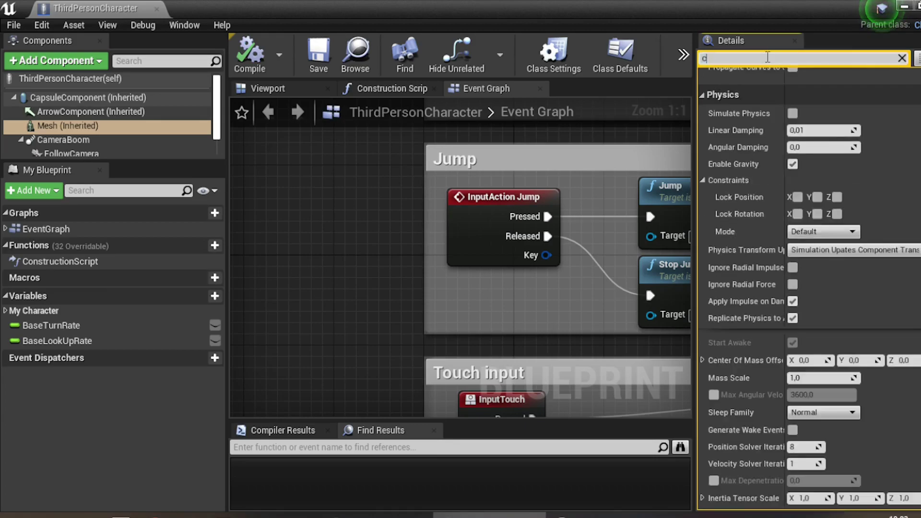
type("custom")
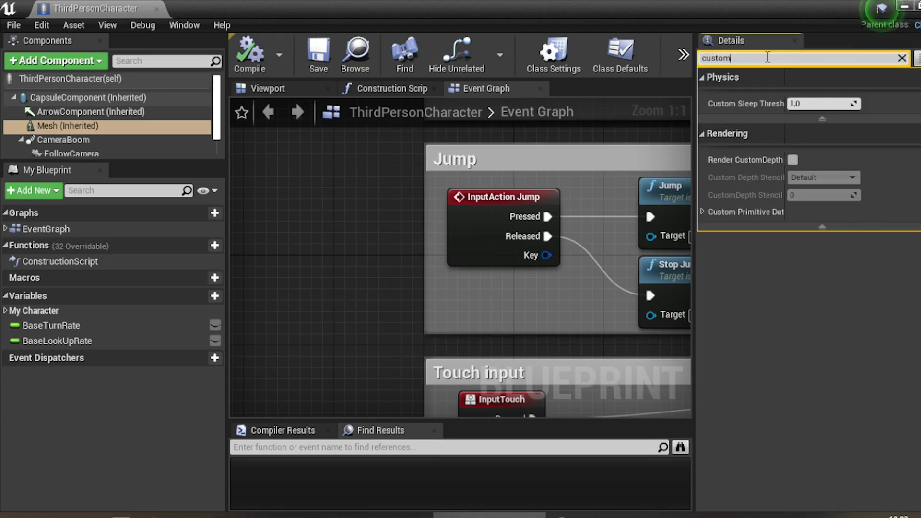
left_click(792, 160)
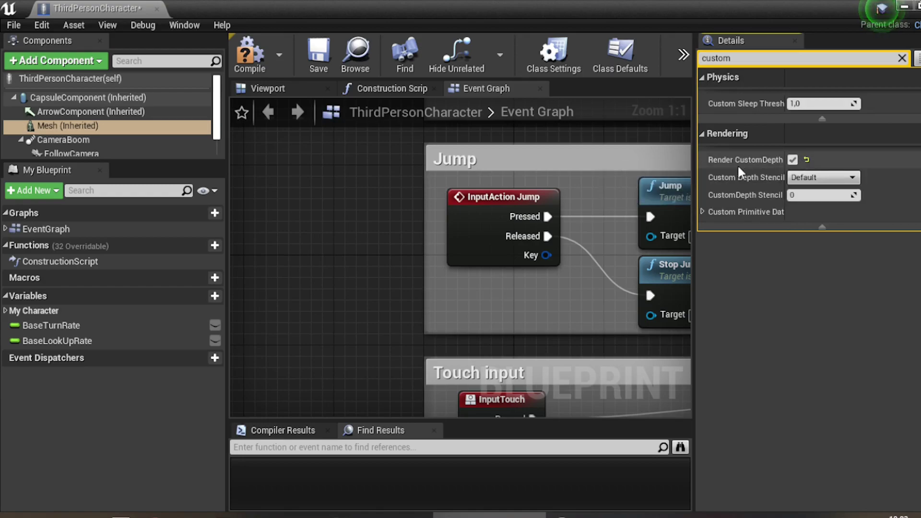
Set the Mesh's CustomDepth Stencil Value to 1, compile the character blueprint and return to the level.
left_click(821, 195)
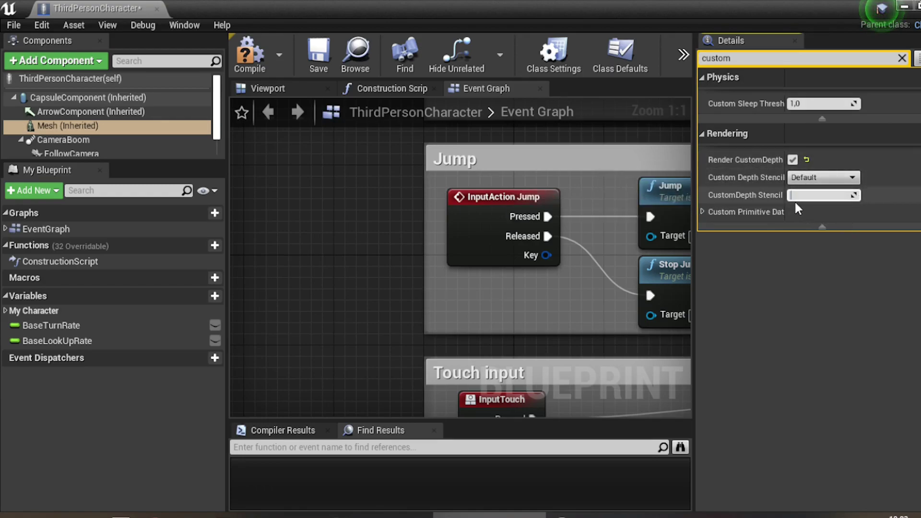
type("1")
key("Return")
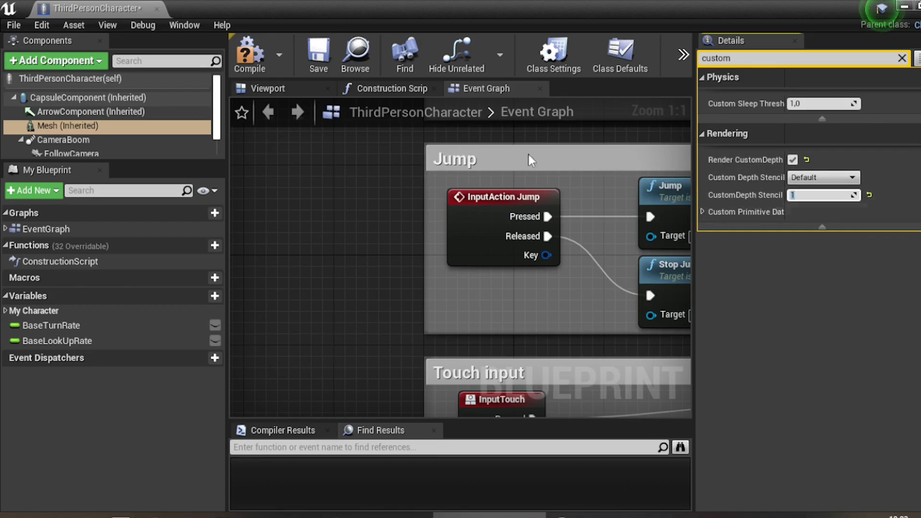
left_click(252, 58)
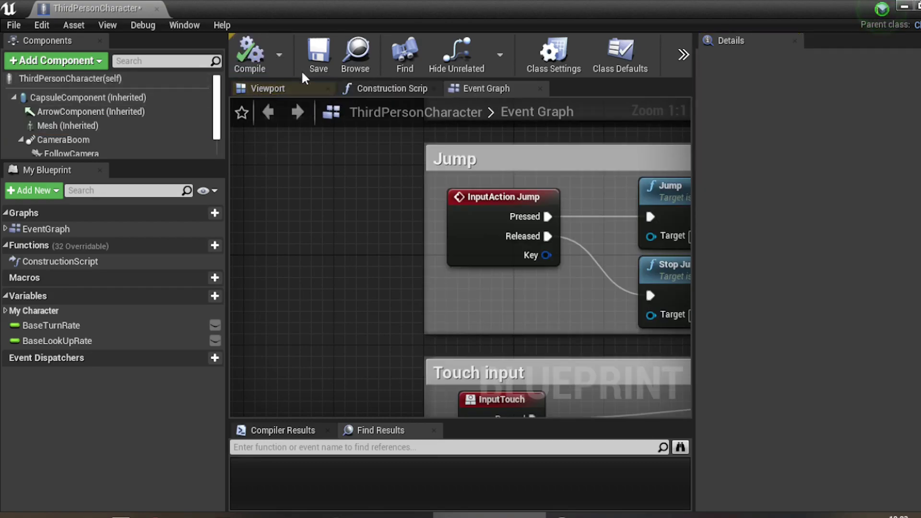
left_click(904, 7)
Play the level in a standalone window and run the character in and out of the water to test the ripples.
left_click(670, 58)
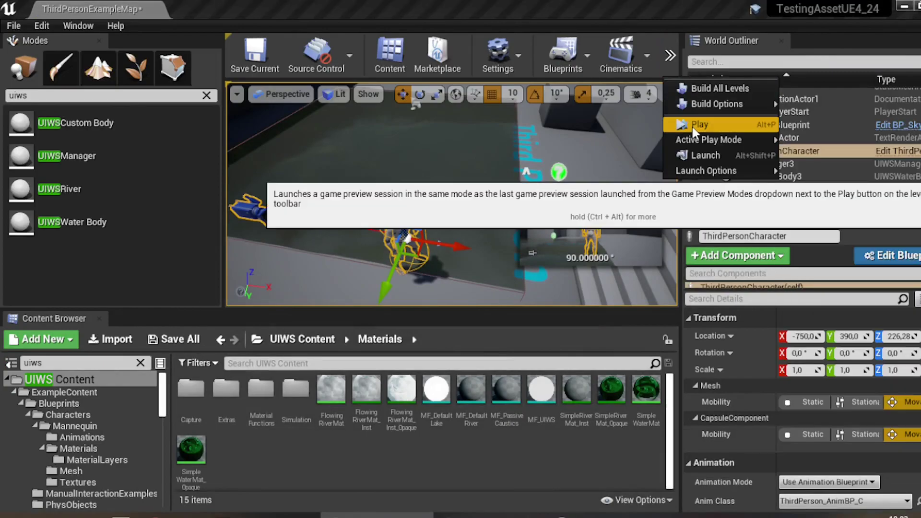
left_click(692, 127)
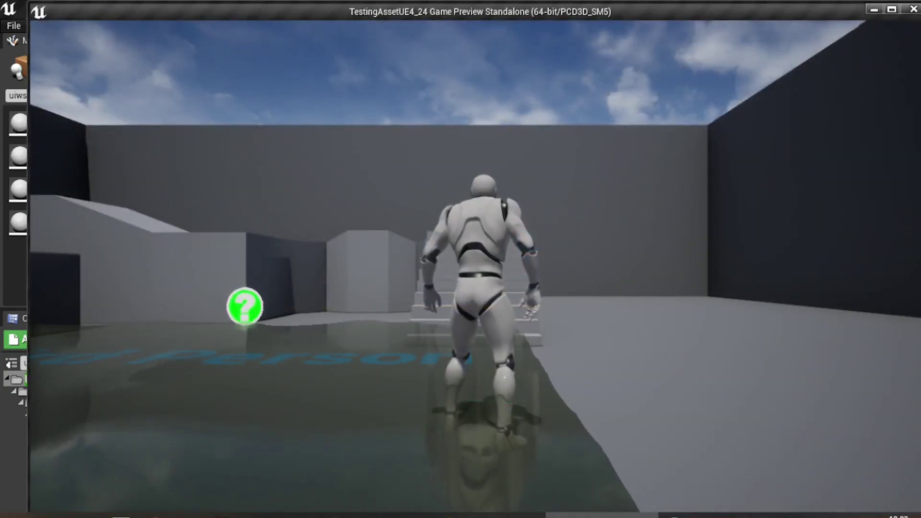
key("s")
key("a")
key("w")
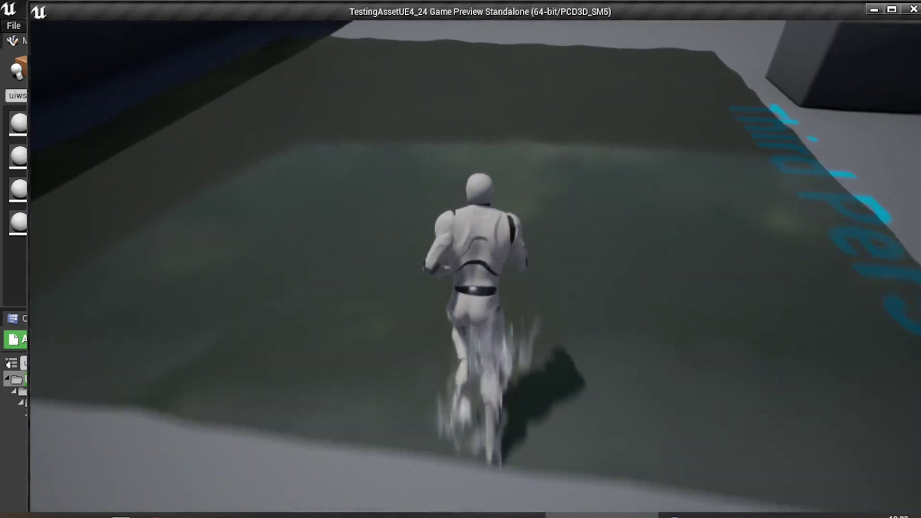
key("a")
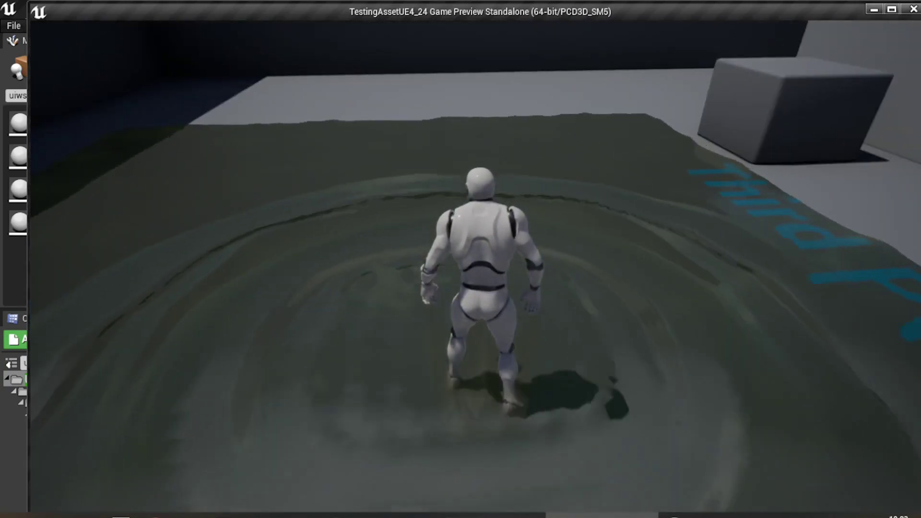
key("s")
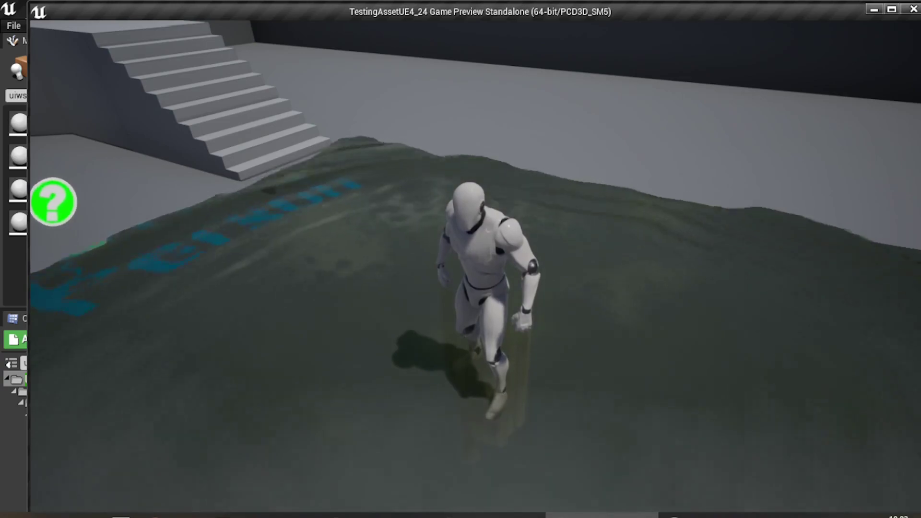
key("d")
key("w")
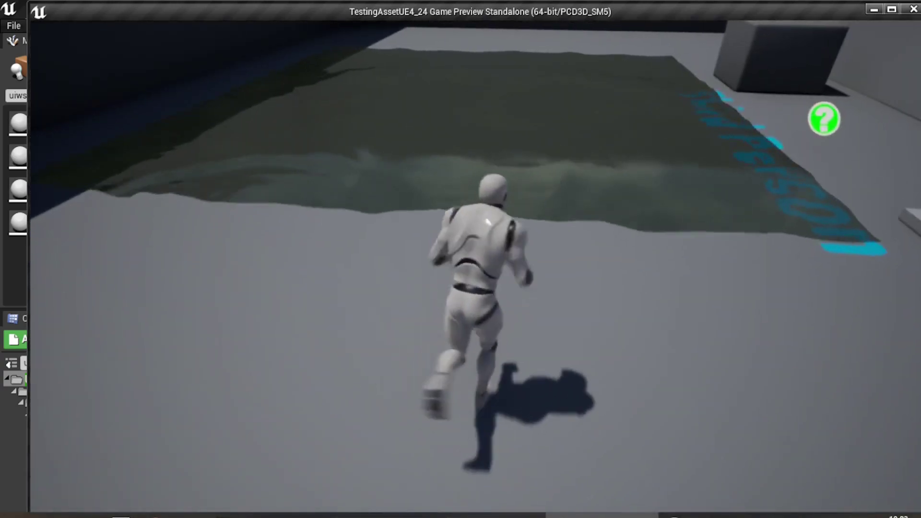
End the game preview and, in the character blueprint, reset the Mesh's CustomDepth Stencil Value to 0 and disable Render CustomDepth Pass.
key("Escape")
left_click(489, 514)
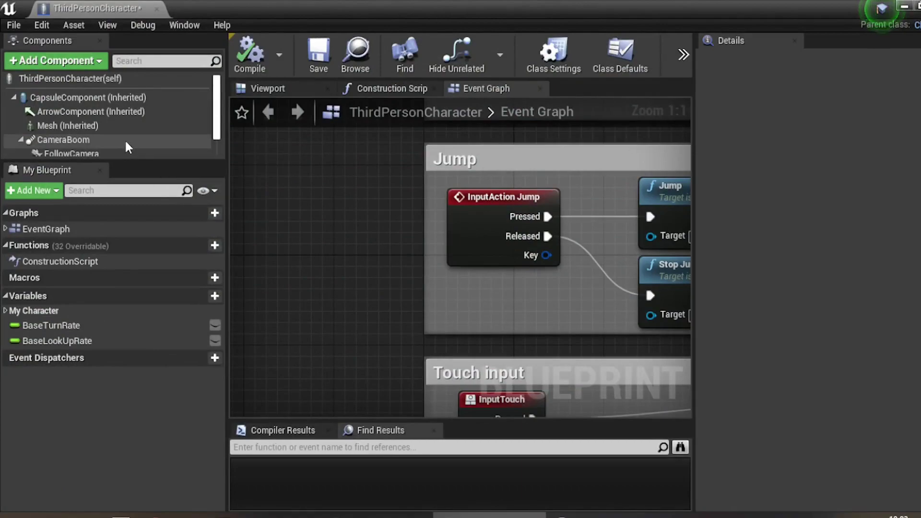
left_click(87, 126)
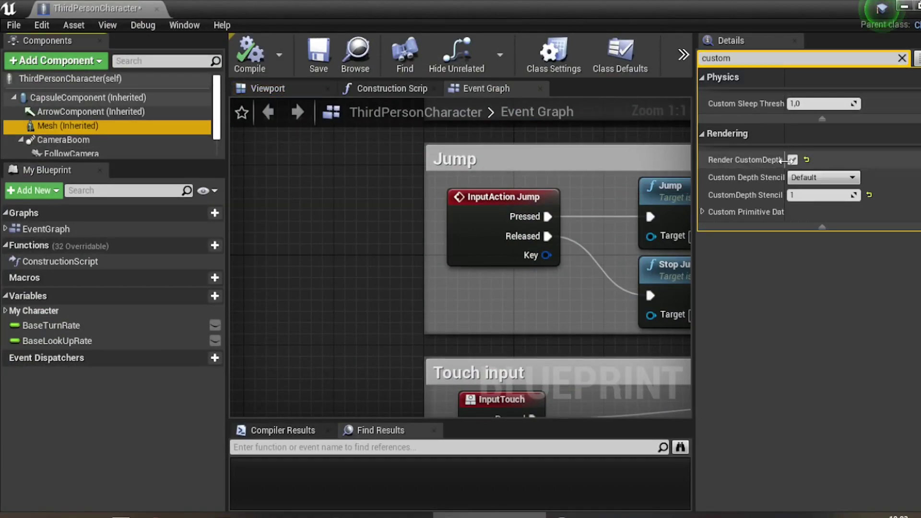
left_click(793, 160)
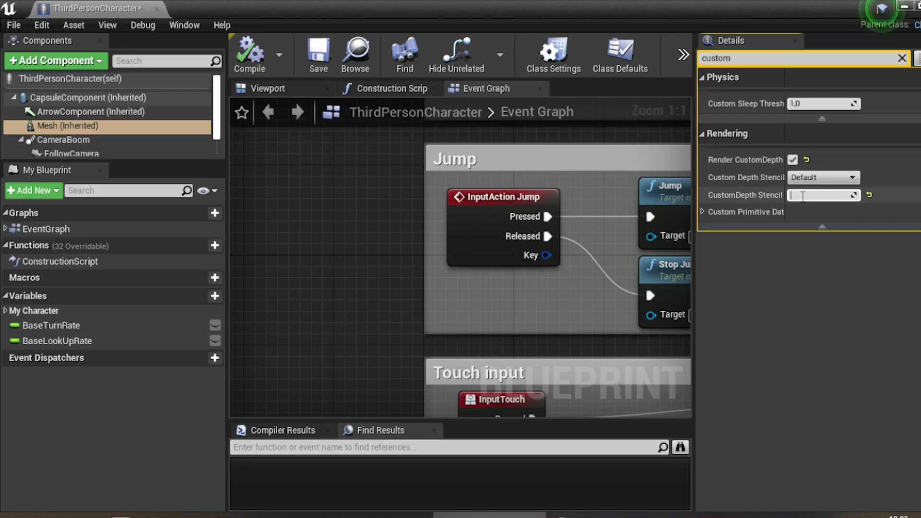
left_click(793, 160)
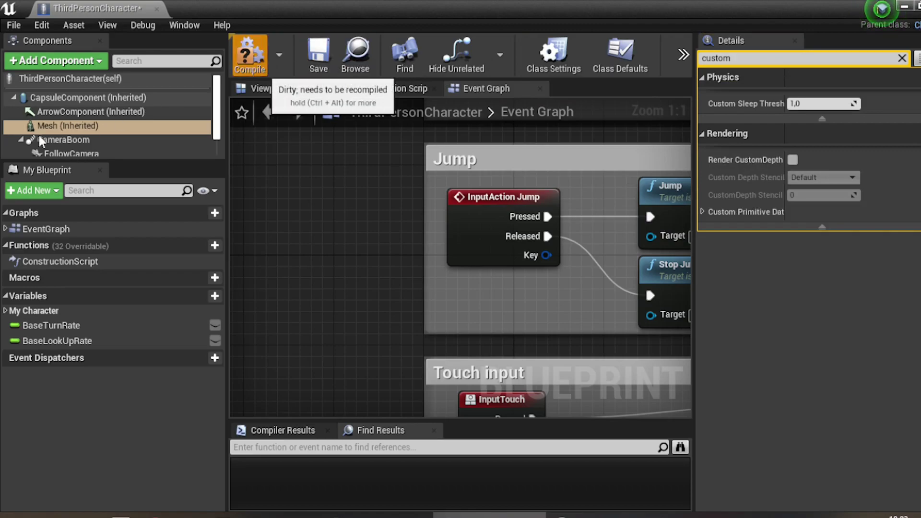
Add a UIWSInteractor component to the character blueprint and show its properties without the "custom" filter.
left_click(39, 61)
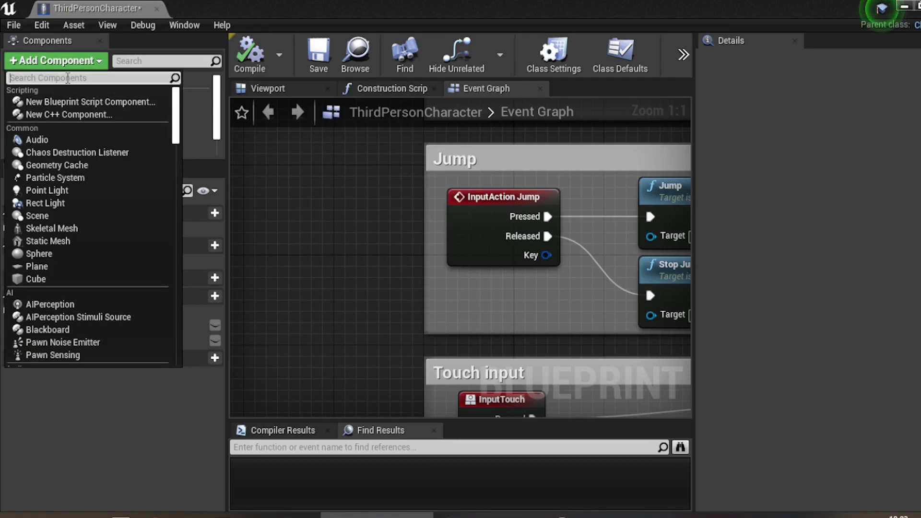
type("uiws")
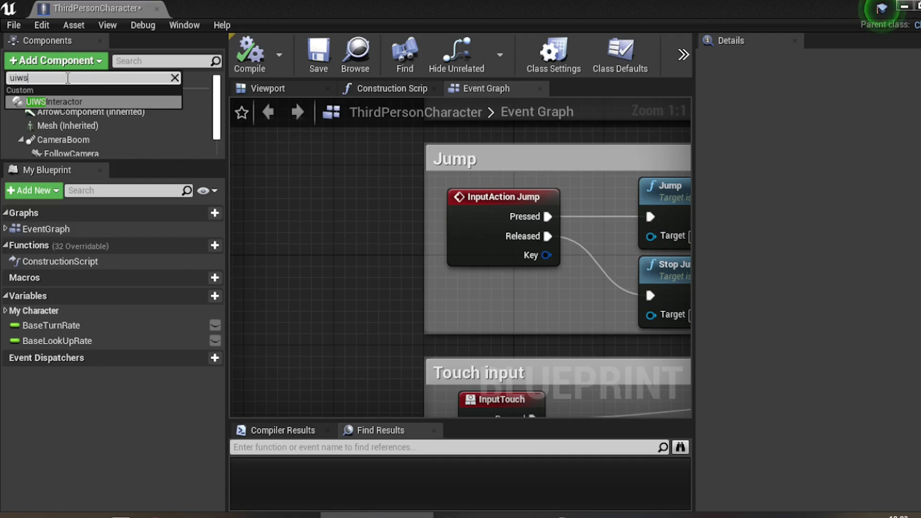
left_click(78, 101)
left_click(70, 133)
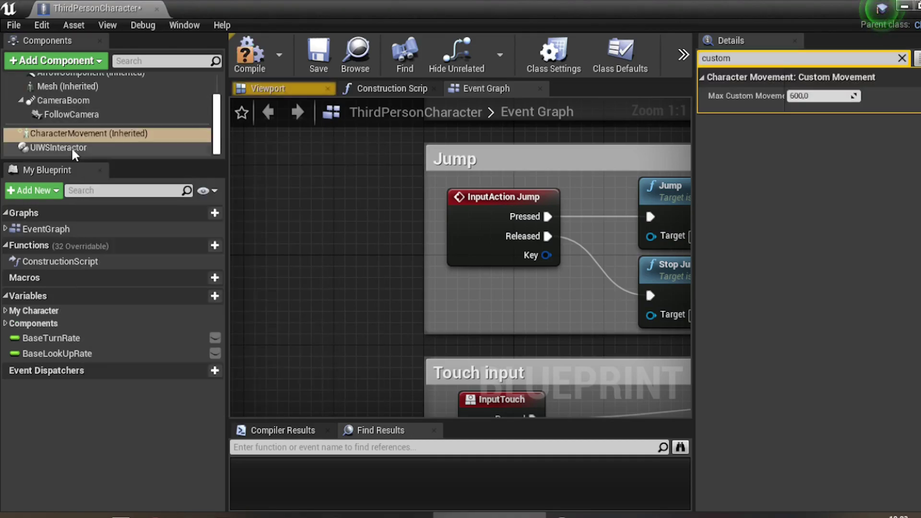
left_click(70, 148)
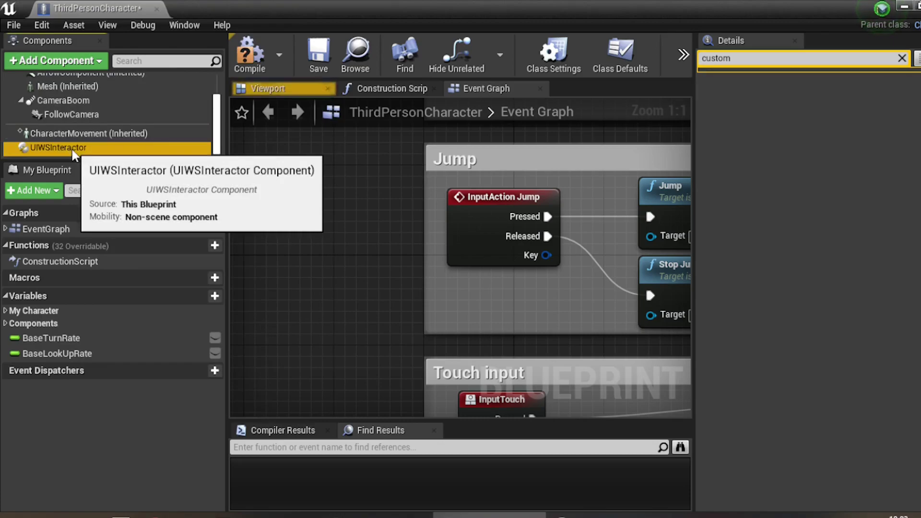
left_click(905, 59)
Compile and save the third-person character blueprint, and return to the level.
left_click(250, 52)
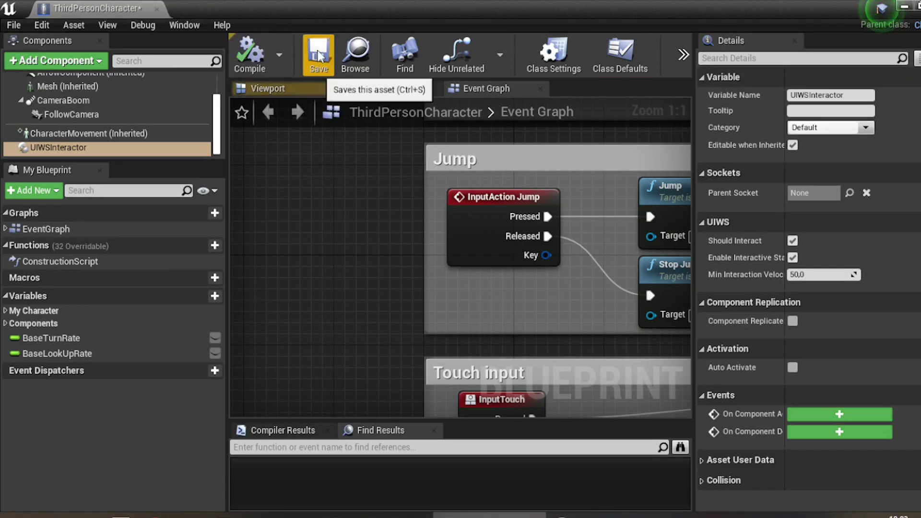
left_click(319, 52)
left_click(918, 6)
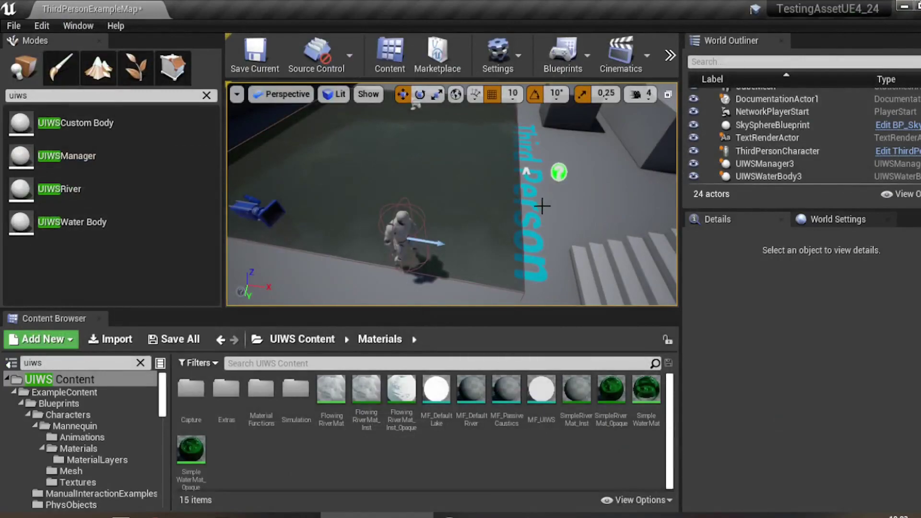